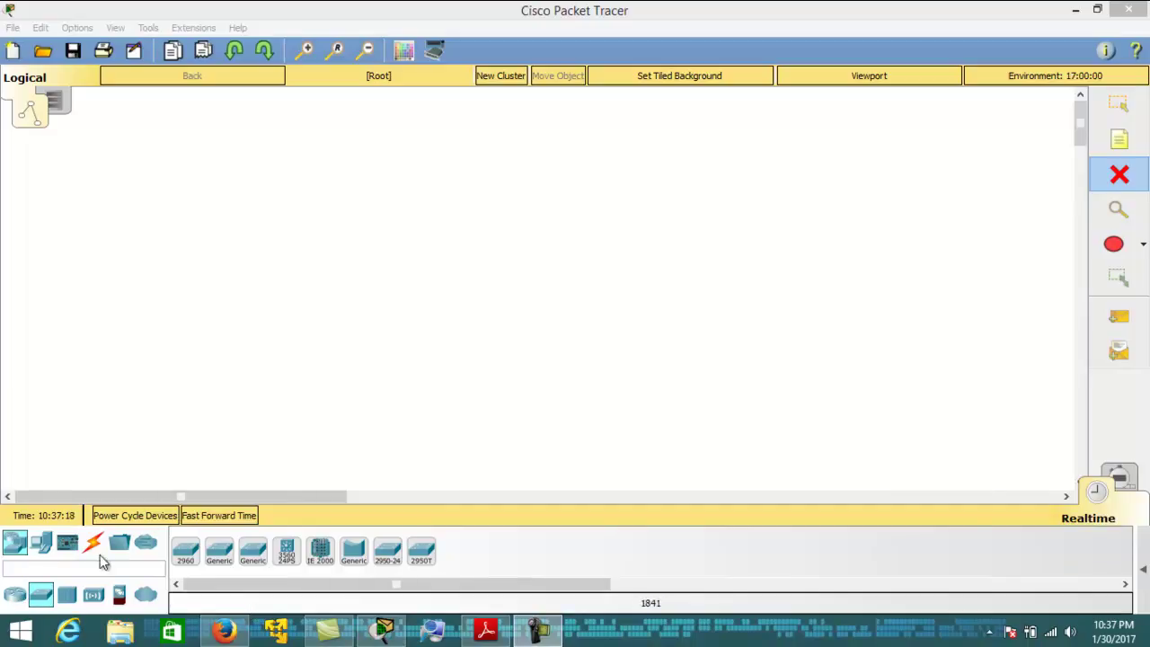
Place an 1841 router near the top of the canvas
{"action": "left_click", "coordinate": [13, 595]}
{"action": "left_click", "coordinate": [488, 550]}
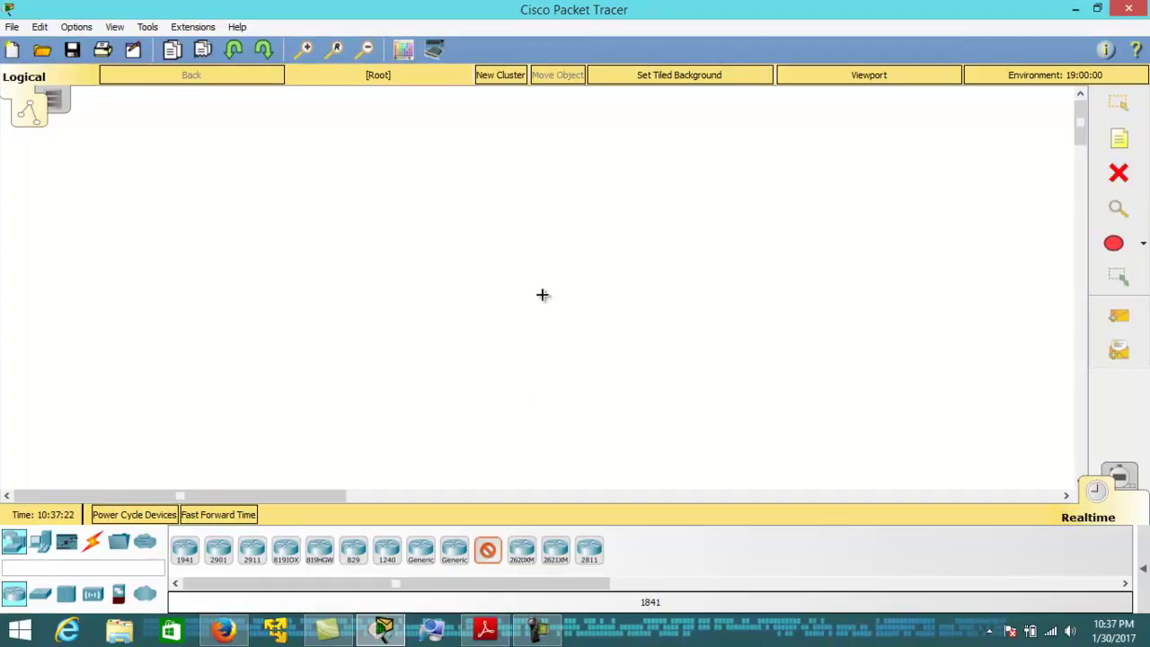
{"action": "left_click", "coordinate": [481, 223]}
{"action": "left_click_drag", "start_coordinate": [485, 230], "coordinate": [482, 187]}
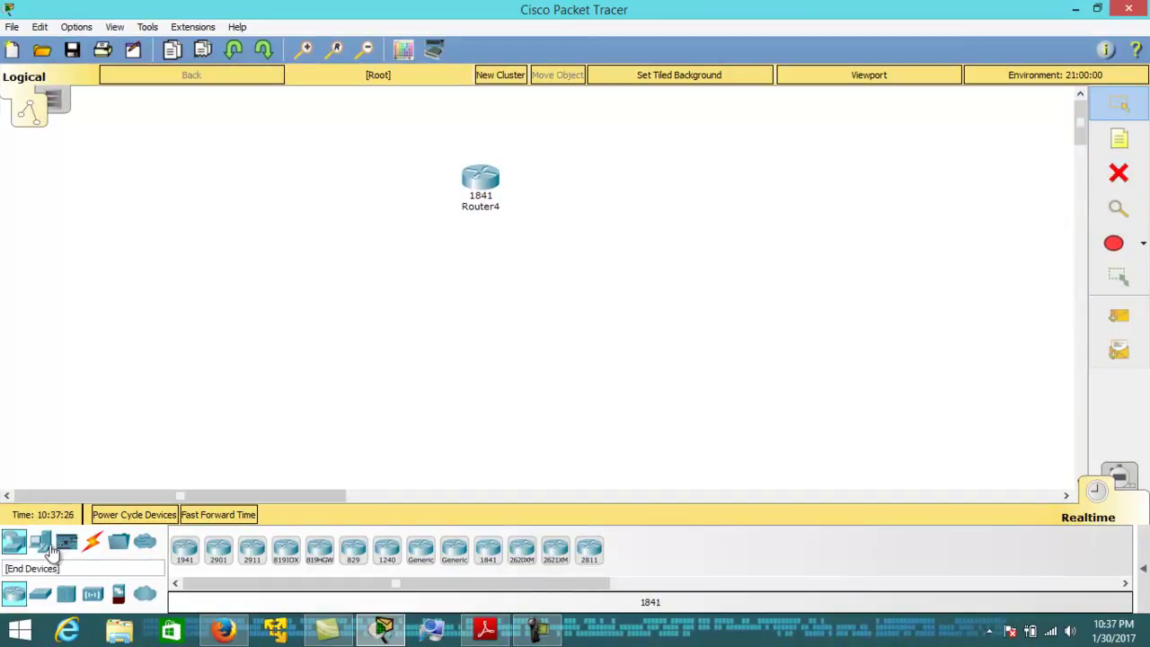
Place a 2960 switch below Router4
{"action": "left_click", "coordinate": [40, 542]}
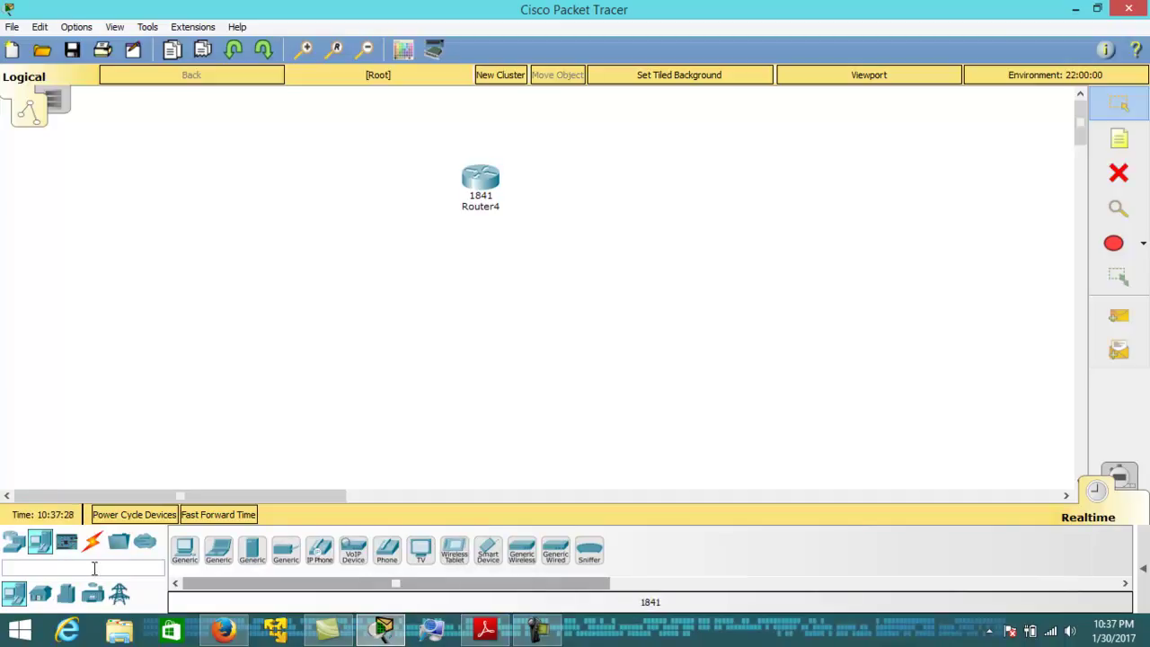
{"action": "left_click", "coordinate": [14, 542]}
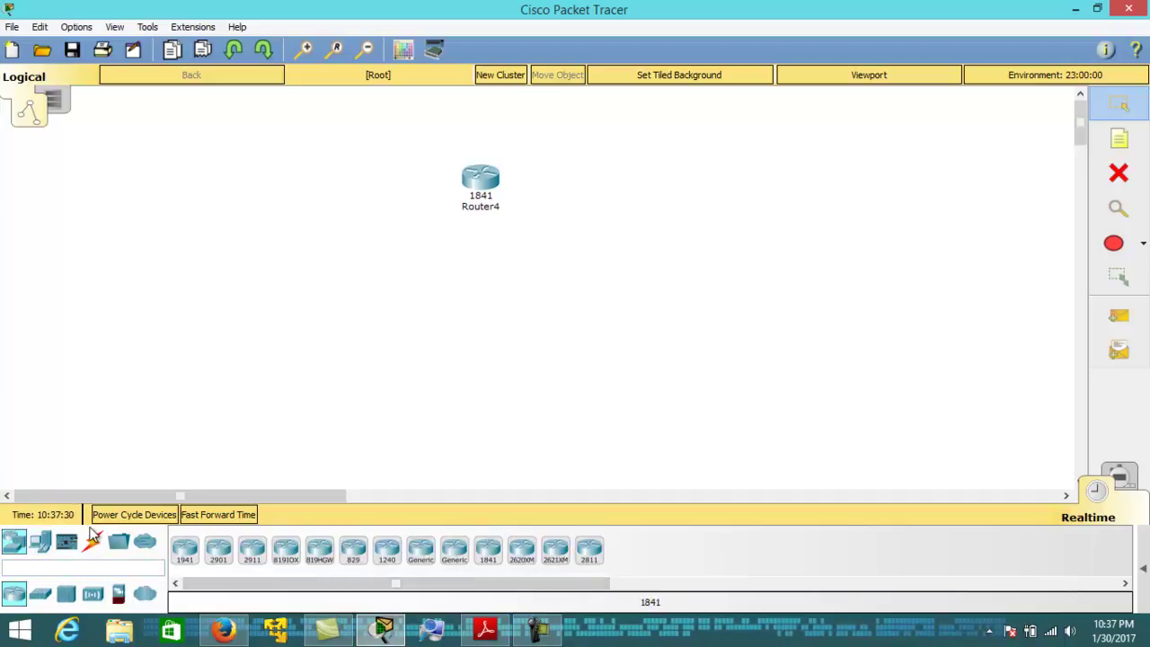
{"action": "left_click", "coordinate": [40, 593]}
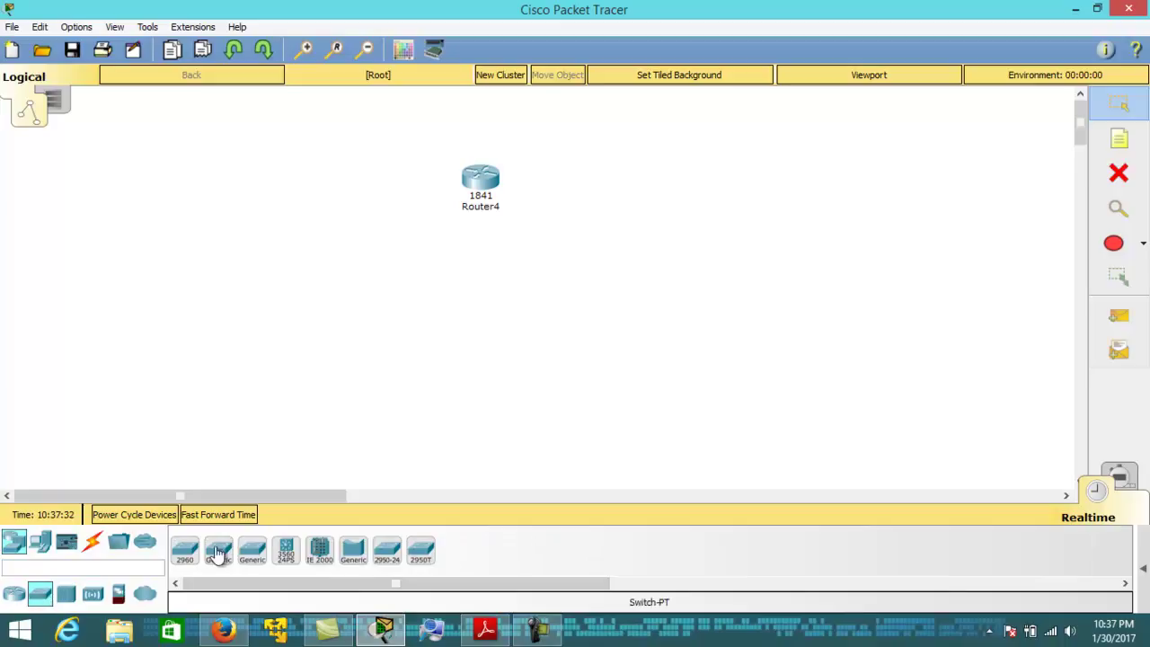
{"action": "left_click", "coordinate": [184, 550]}
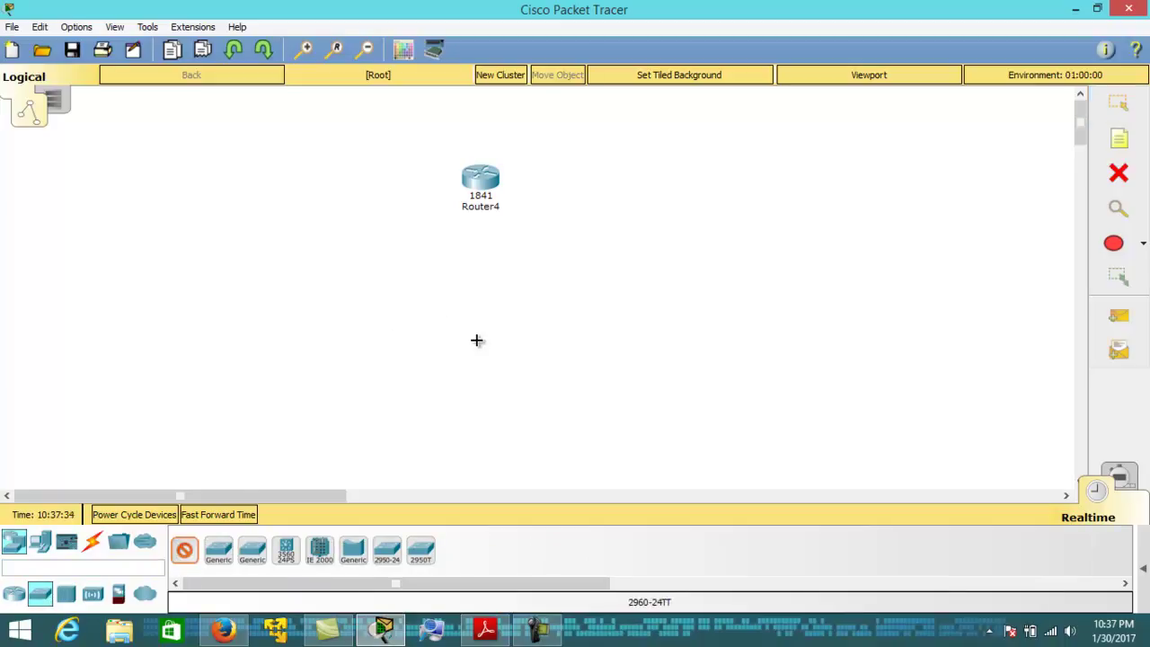
{"action": "left_click", "coordinate": [488, 279]}
Place a generic PC below Switch1 and nudge the switch into line
{"action": "left_click", "coordinate": [40, 544]}
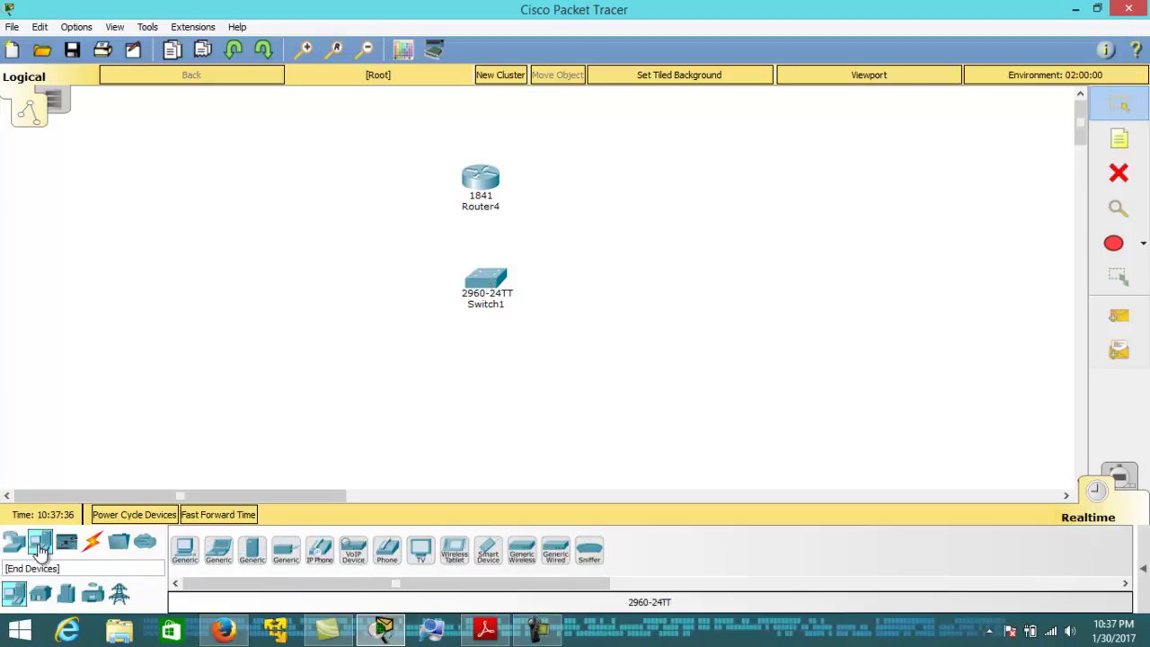
{"action": "left_click", "coordinate": [184, 550]}
{"action": "left_click", "coordinate": [483, 400]}
{"action": "left_click", "coordinate": [493, 300]}
{"action": "left_click_drag", "start_coordinate": [486, 302], "coordinate": [496, 302]}
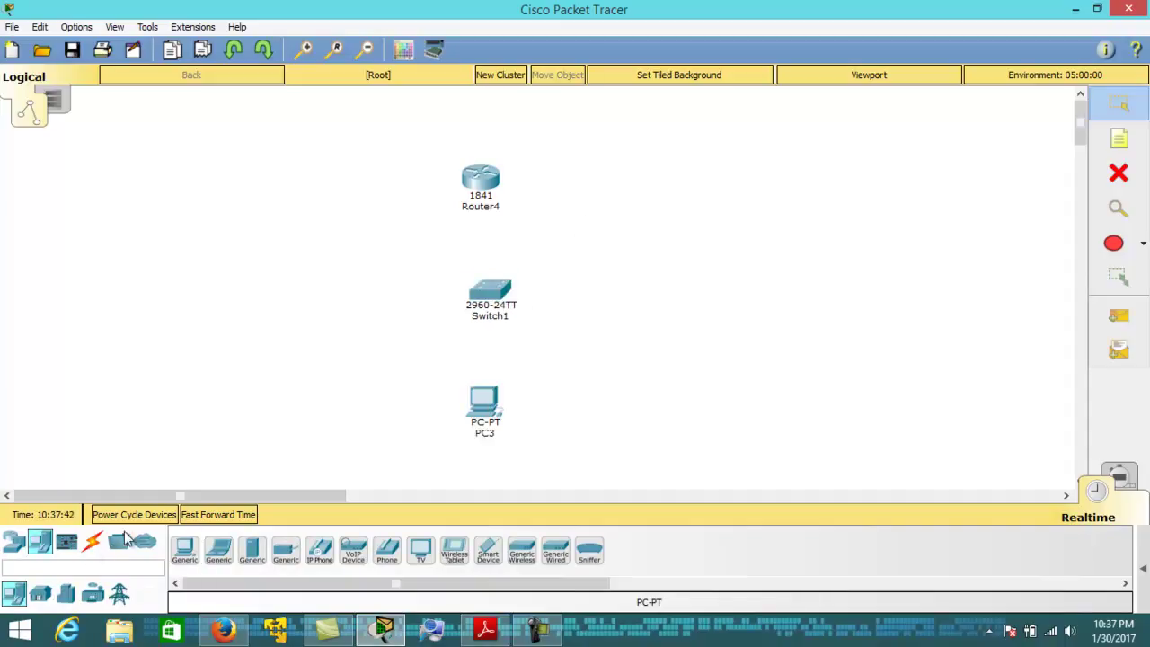
Connect Router4 Fa0/0 to Switch1 Fa0/1 with a copper straight-through cable
{"action": "left_click", "coordinate": [93, 543]}
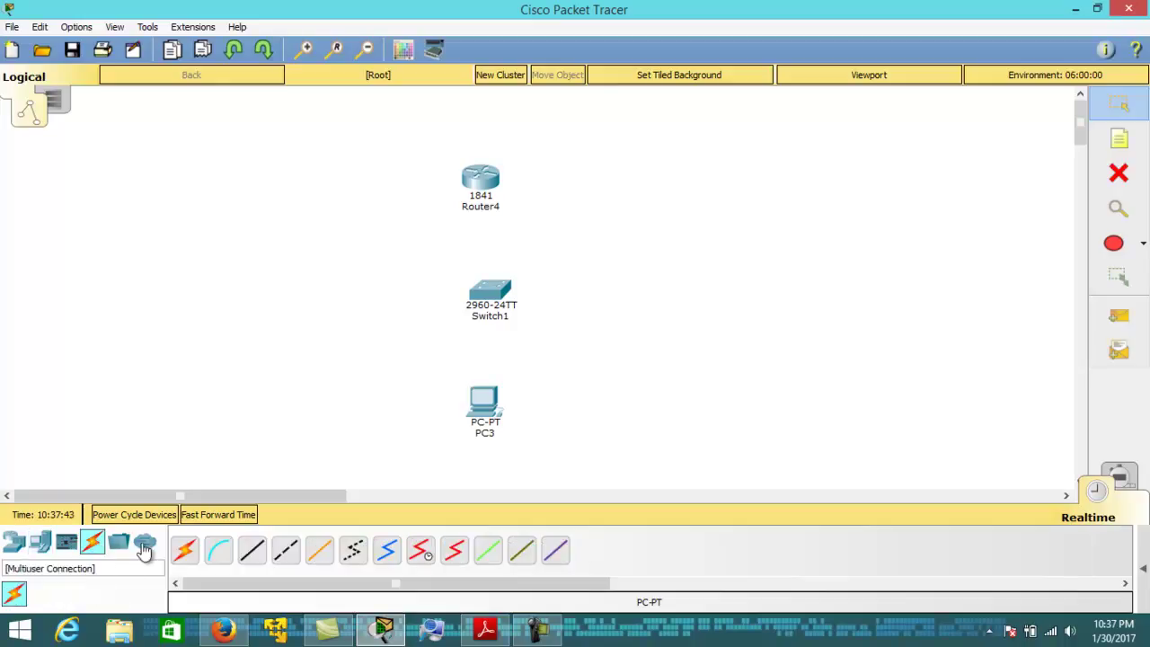
{"action": "left_click", "coordinate": [254, 552]}
{"action": "left_click", "coordinate": [487, 180]}
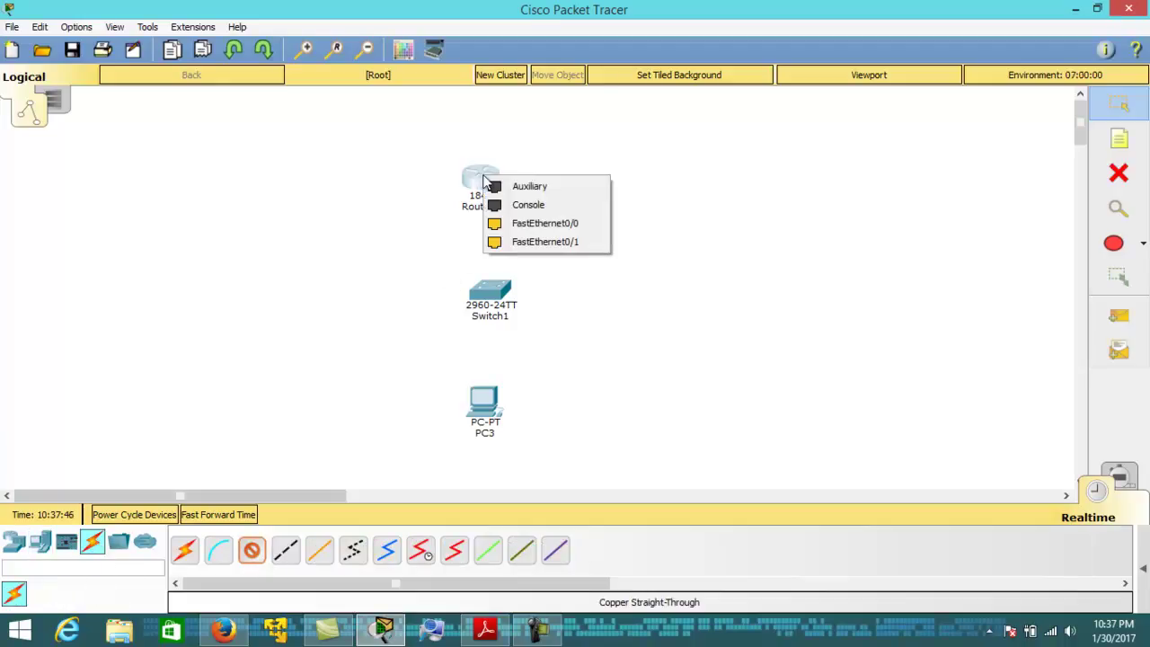
{"action": "left_click", "coordinate": [521, 223]}
{"action": "left_click", "coordinate": [488, 293]}
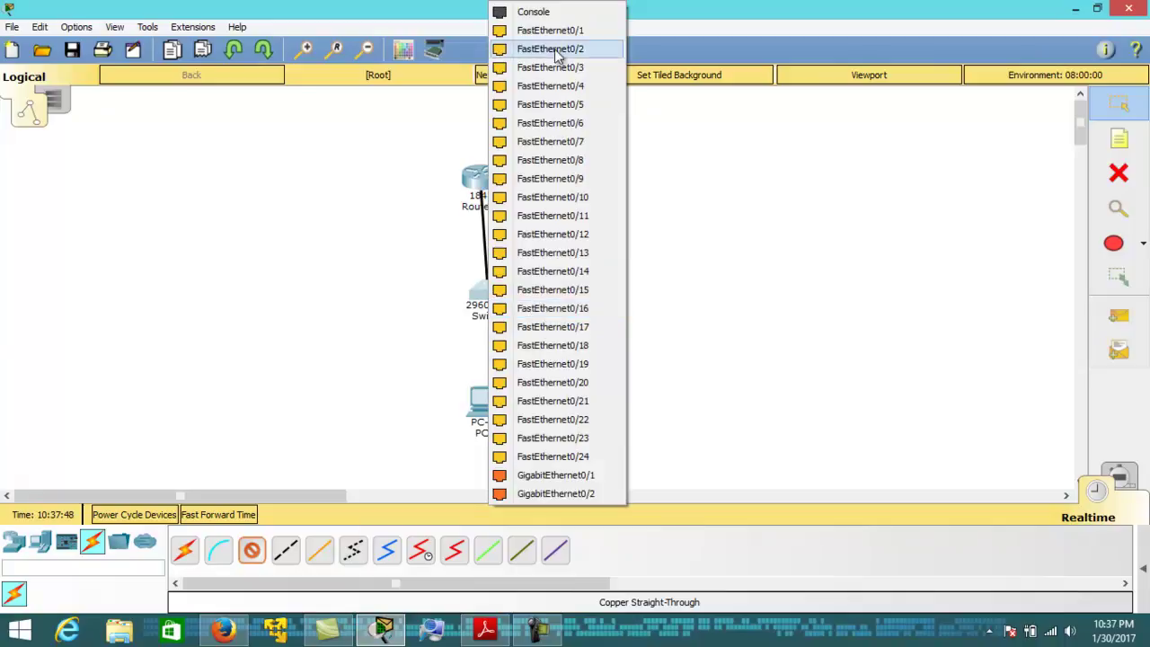
{"action": "left_click", "coordinate": [552, 33]}
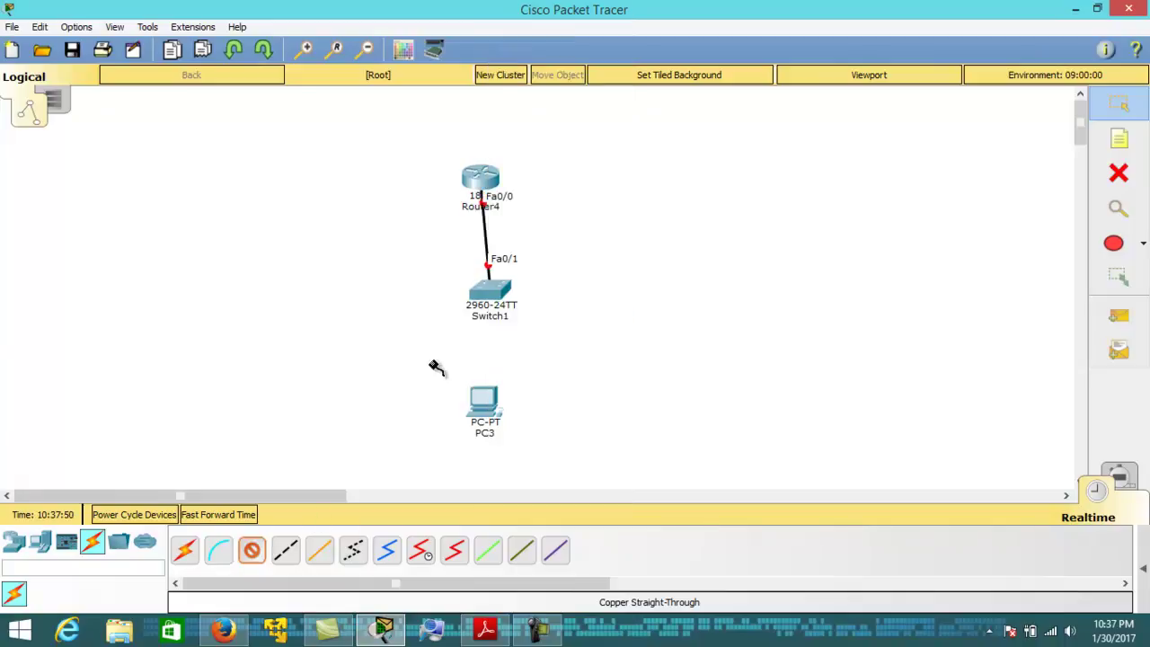
Connect Switch1 Fa0/2 to PC3 FastEthernet0 with a second straight-through cable
{"action": "left_click", "coordinate": [489, 299]}
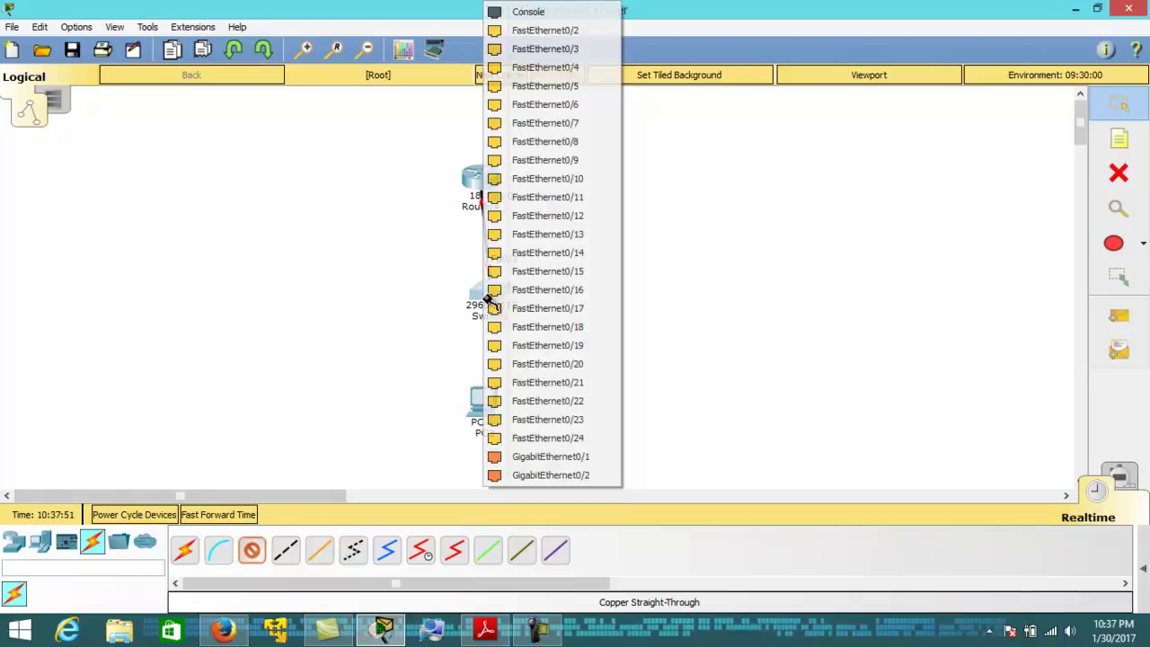
{"action": "left_click", "coordinate": [551, 31]}
{"action": "left_click", "coordinate": [486, 400]}
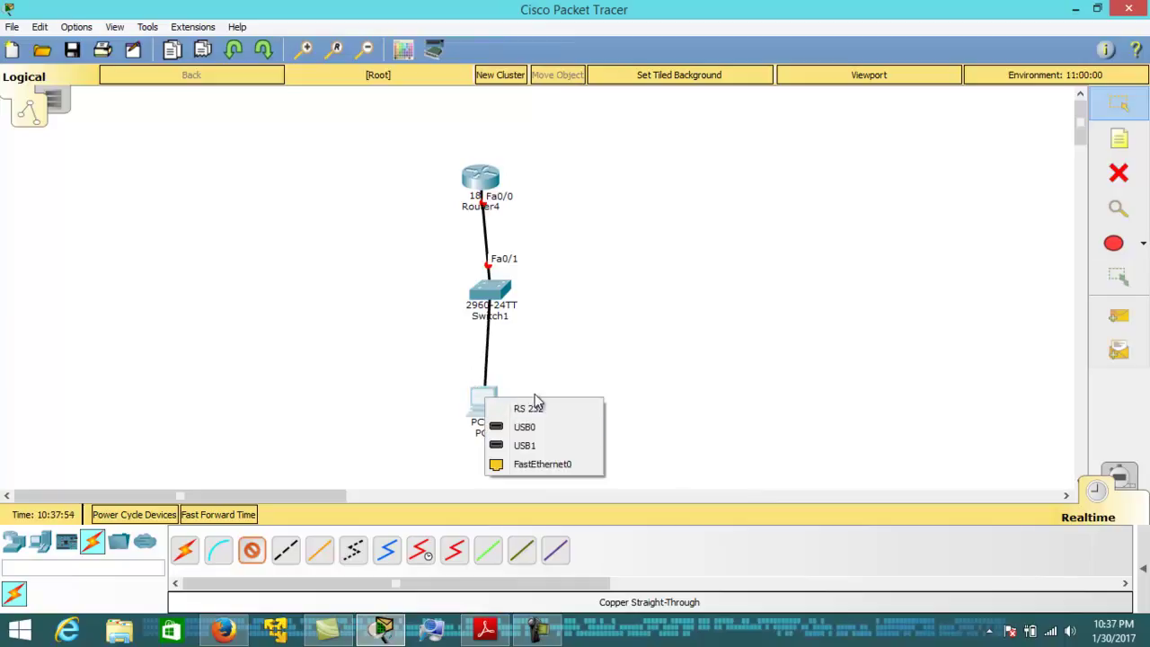
{"action": "left_click", "coordinate": [542, 464]}
Align PC3, Switch1 and Router4 into a neat vertical stack
{"action": "left_click_drag", "start_coordinate": [484, 410], "coordinate": [504, 411]}
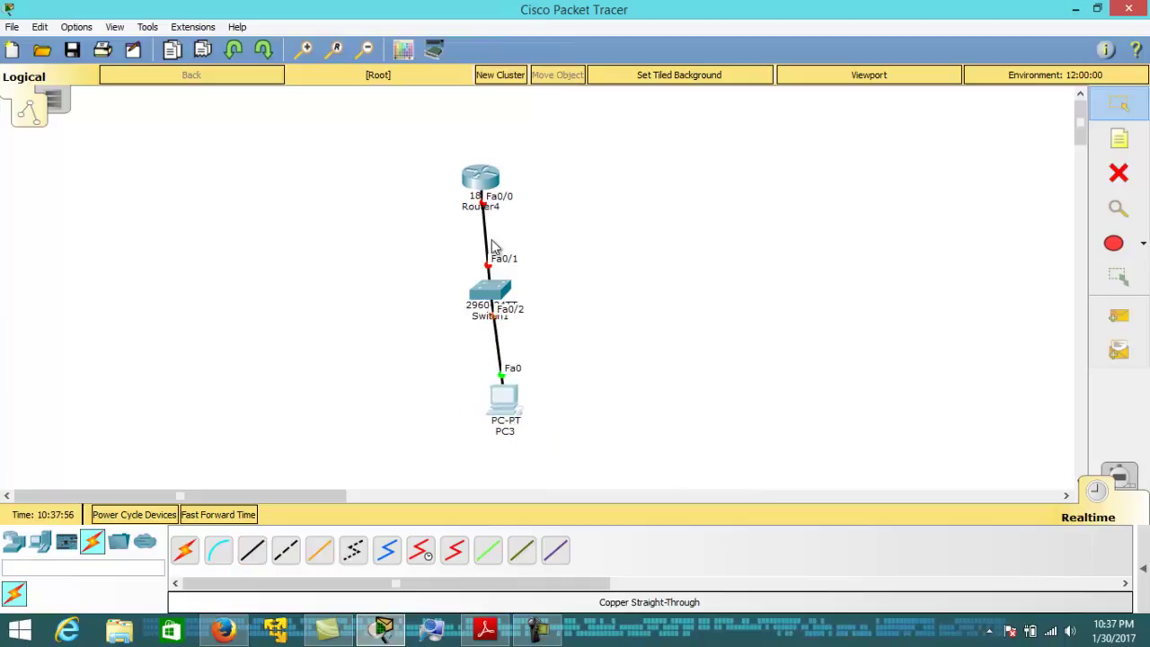
{"action": "left_click_drag", "start_coordinate": [484, 191], "coordinate": [504, 171]}
{"action": "mouse_move", "coordinate": [496, 293]}
{"action": "left_mouse_down"}
{"action": "mouse_move", "coordinate": [510, 298]}
{"action": "mouse_move", "coordinate": [509, 284]}
{"action": "left_mouse_up"}
{"action": "left_click_drag", "start_coordinate": [506, 196], "coordinate": [506, 187]}
Add a '192.168.1.0/24' note and position it beside the Router4–Switch1 cable
{"action": "left_click", "coordinate": [1119, 139]}
{"action": "left_click", "coordinate": [538, 205]}
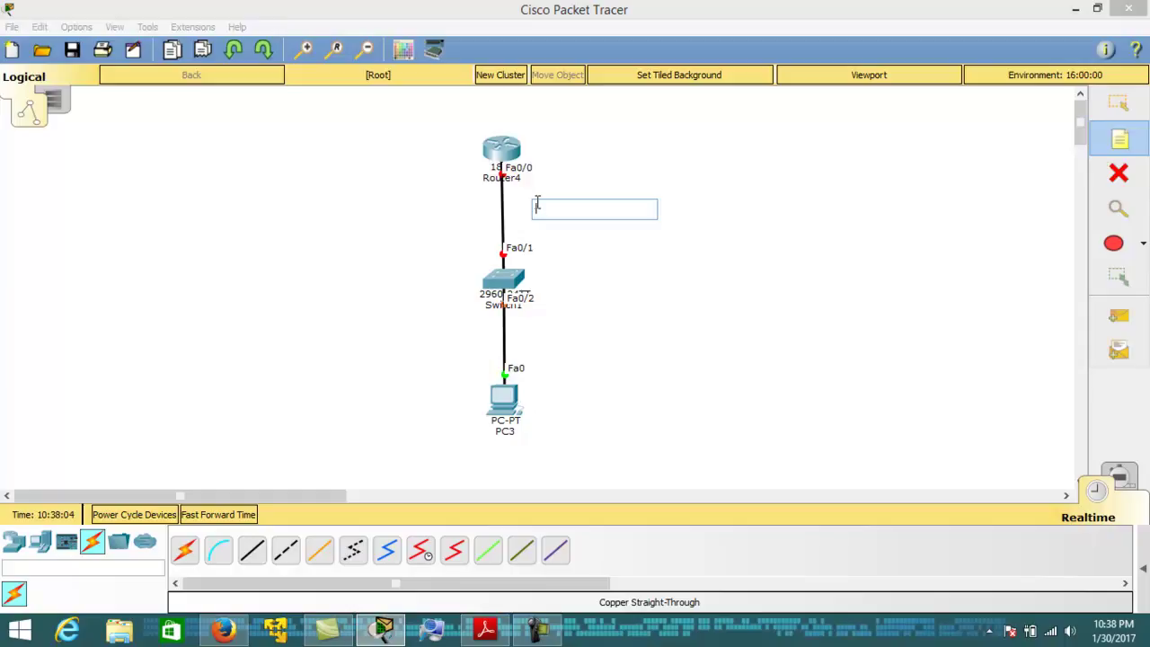
{"action": "type", "text": "192"}
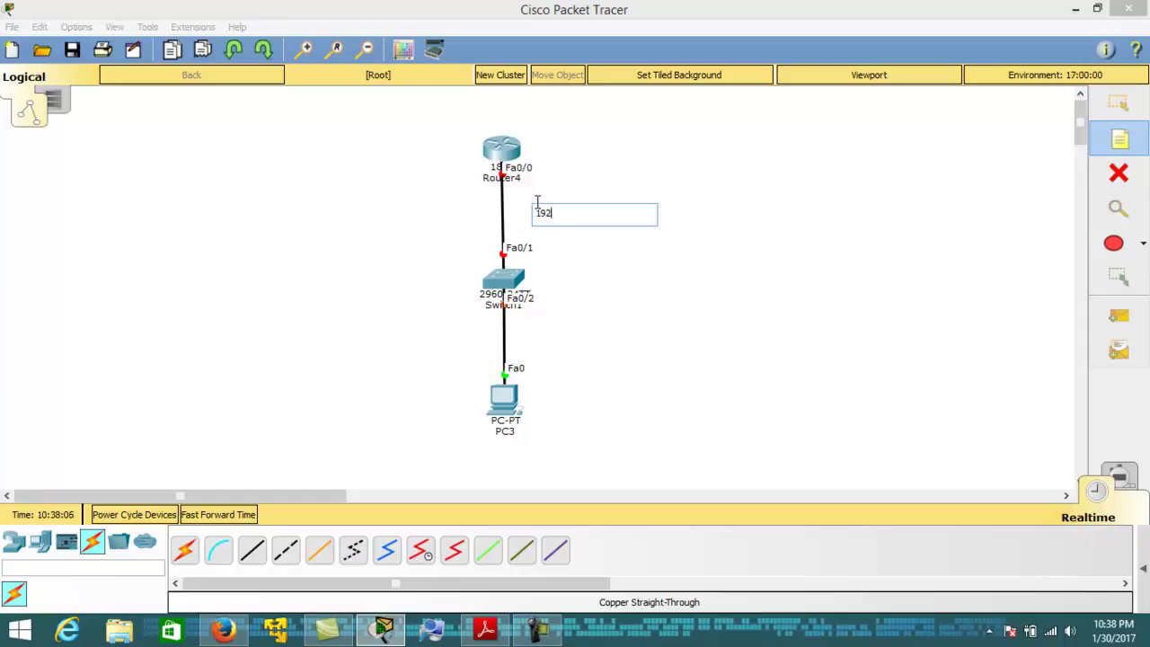
{"action": "type", "text": ".168.1.0/24"}
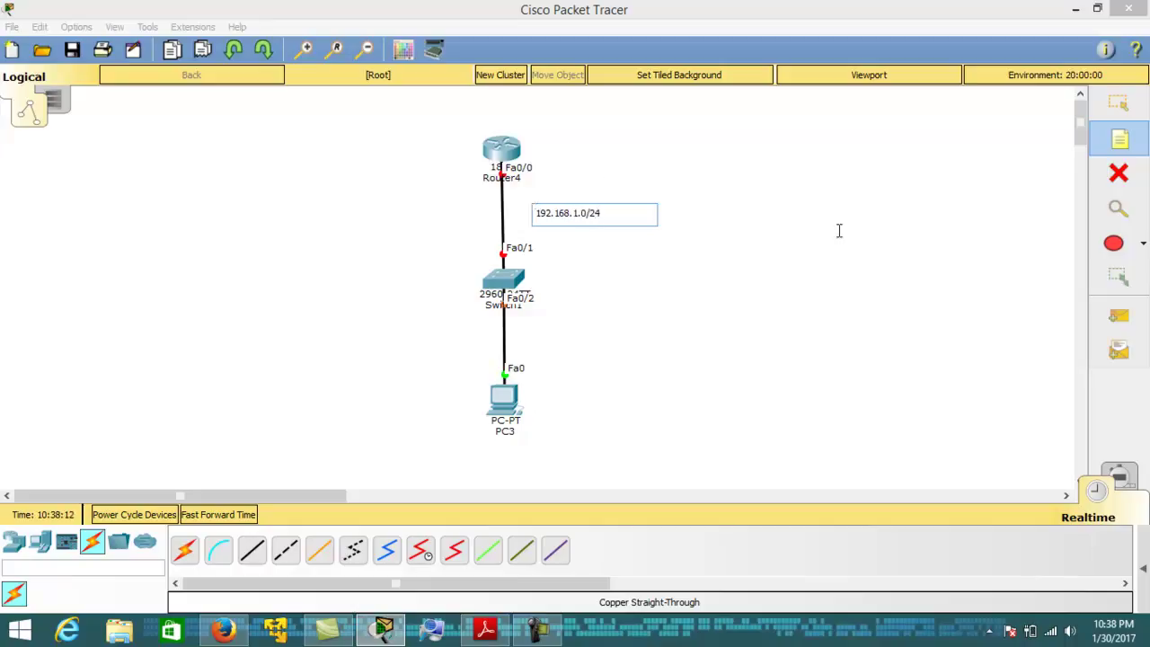
{"action": "left_click", "coordinate": [1119, 105]}
{"action": "left_click_drag", "start_coordinate": [606, 213], "coordinate": [593, 191]}
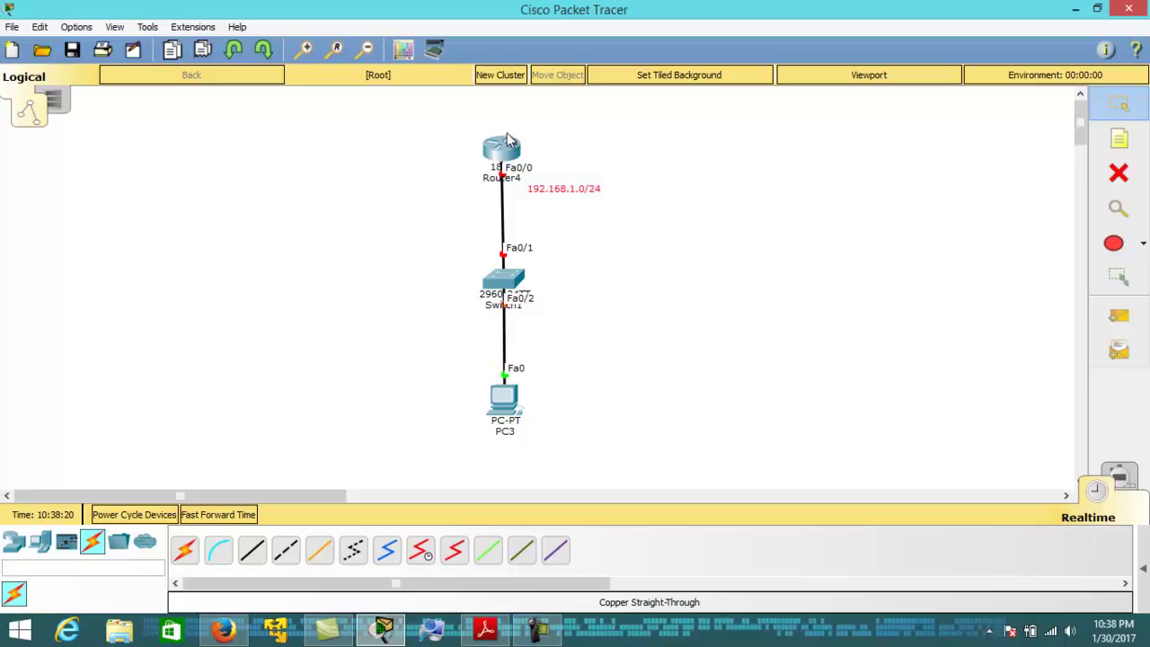
Open Router4's CLI and decline the initial configuration dialog with 'no'
{"action": "left_click", "coordinate": [511, 158]}
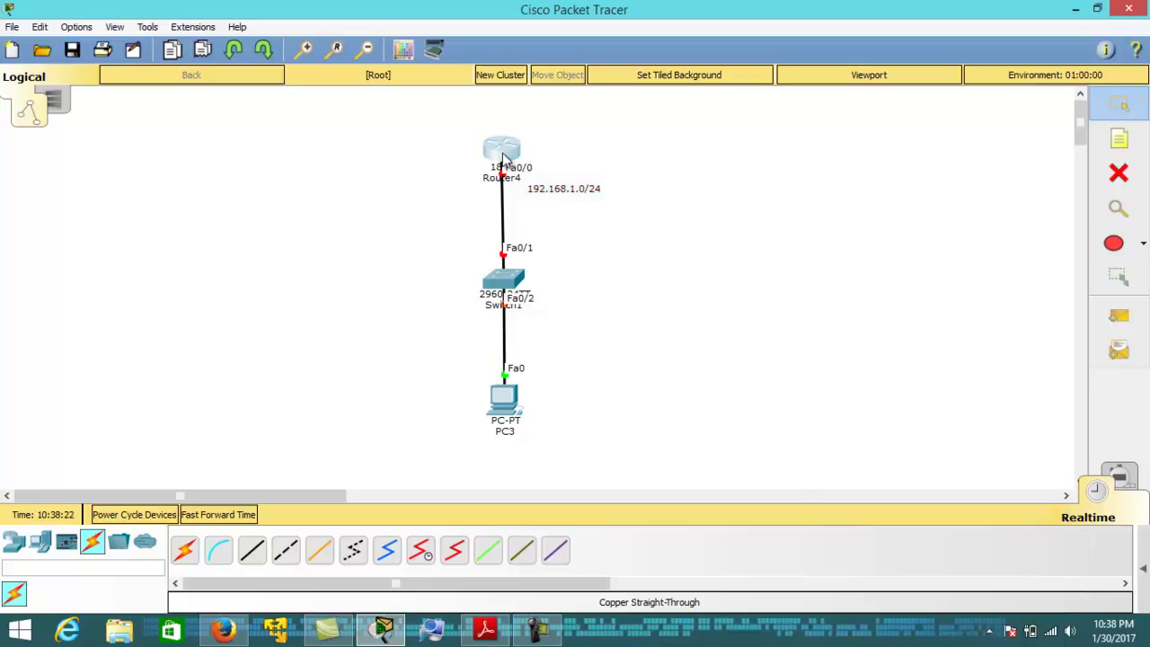
{"action": "left_click_drag", "start_coordinate": [653, 120], "coordinate": [935, 94]}
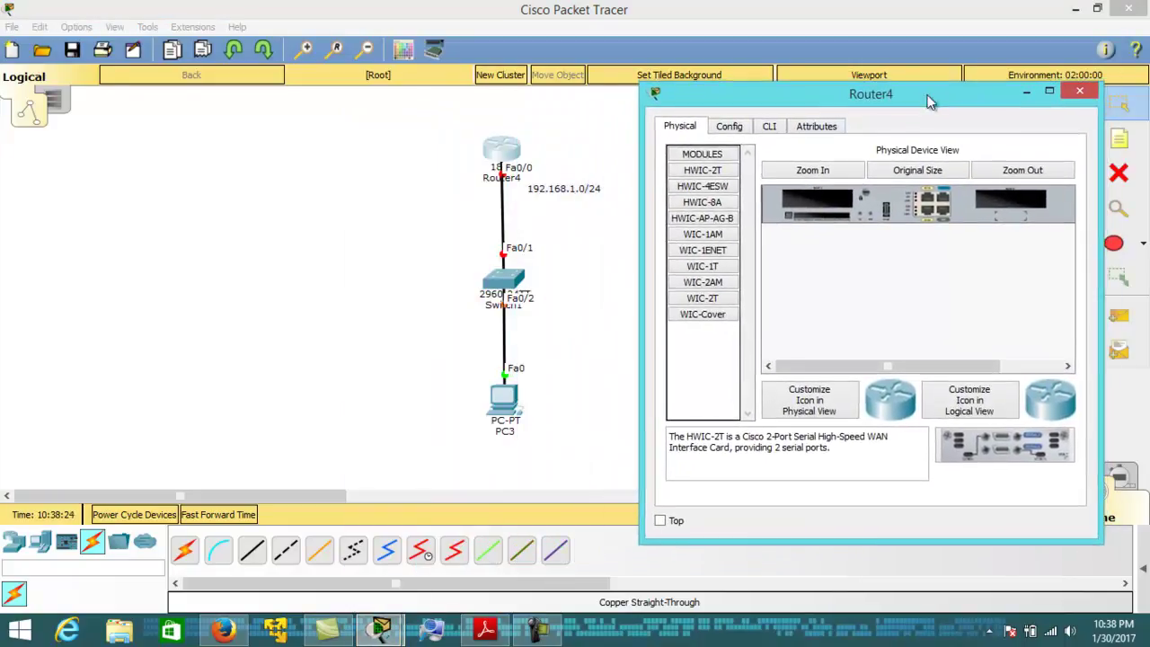
{"action": "left_click", "coordinate": [778, 129]}
{"action": "type", "text": "no"}
{"action": "key", "text": "Return"}
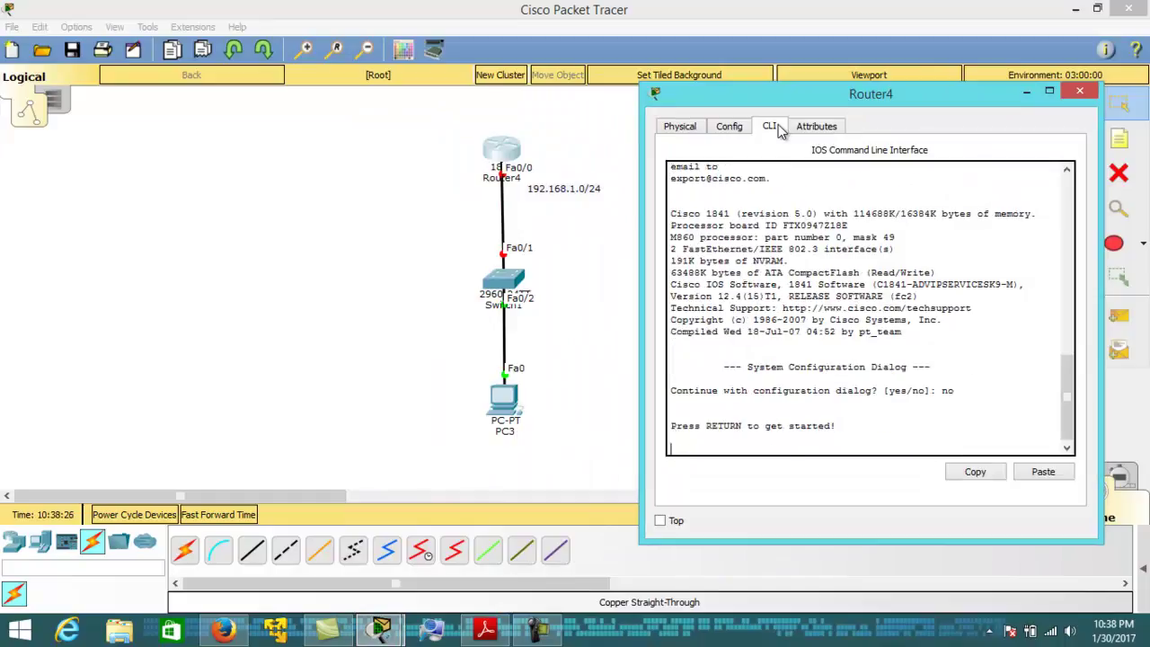
{"action": "key", "text": "Return"}
Enter privileged mode with enable, then global configuration with configure terminal
{"action": "type", "text": "enable"}
{"action": "key", "text": "Return"}
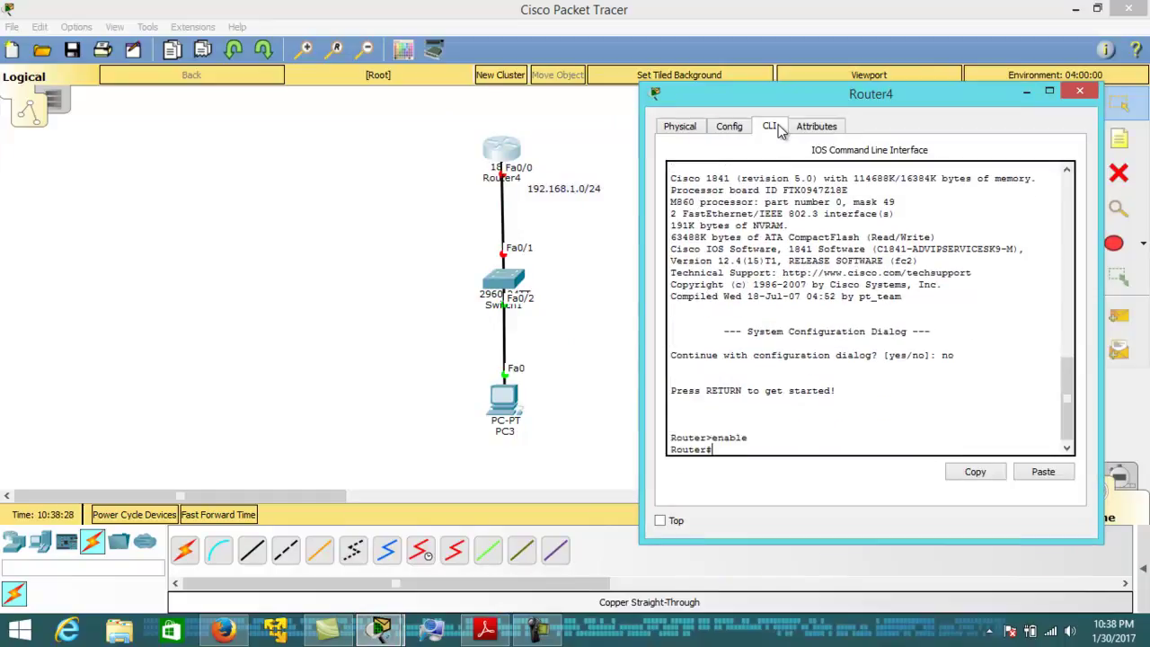
{"action": "type", "text": "config"}
{"action": "key", "text": "Tab"}
{"action": "type", "text": "temri"}
{"action": "key", "text": "BackSpace"}
{"action": "key", "text": "BackSpace"}
{"action": "key", "text": "BackSpace"}
{"action": "type", "text": "rminal"}
{"action": "key", "text": "Return"}
Assign FastEthernet 0/0 192.168.1.1 255.255.255.0, run no shut, then exit
{"action": "type", "text": "interface fast"}
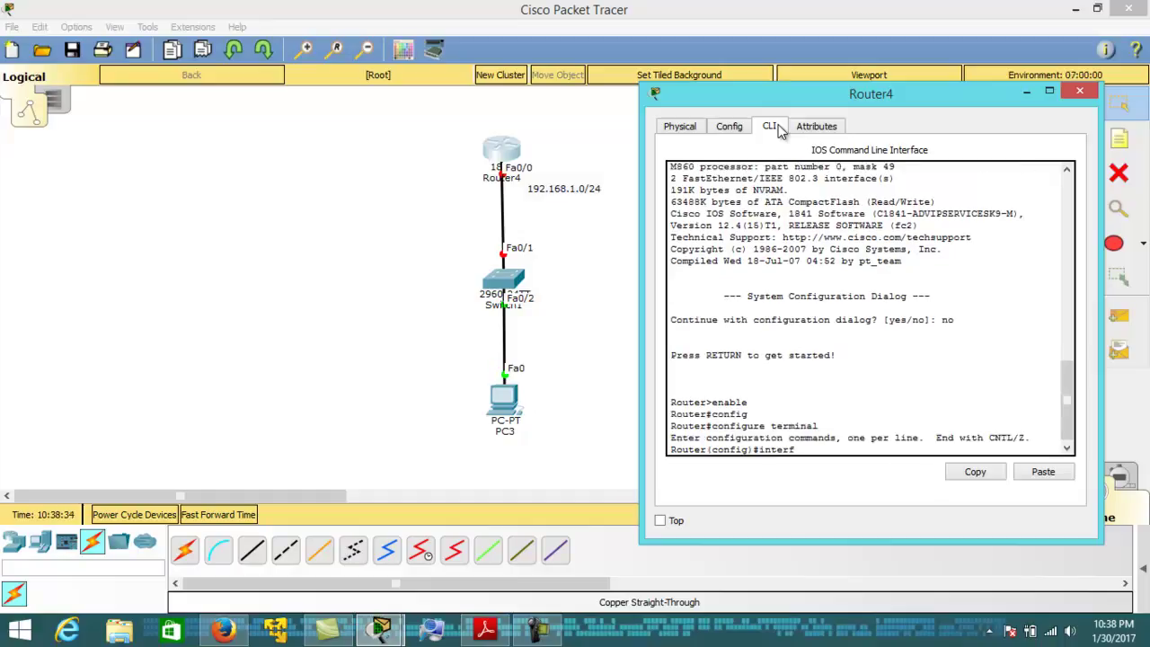
{"action": "key", "text": "Tab"}
{"action": "type", "text": "0/0"}
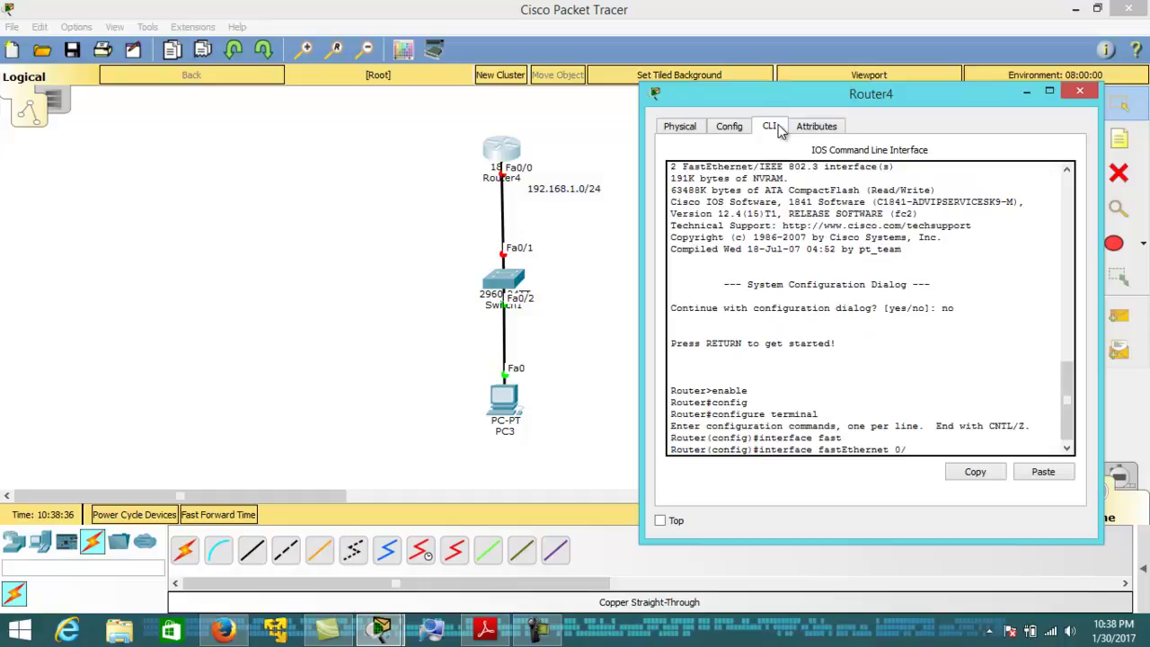
{"action": "key", "text": "Return"}
{"action": "type", "text": "ipa"}
{"action": "key", "text": "BackSpace"}
{"action": "type", "text": "address 192.1"}
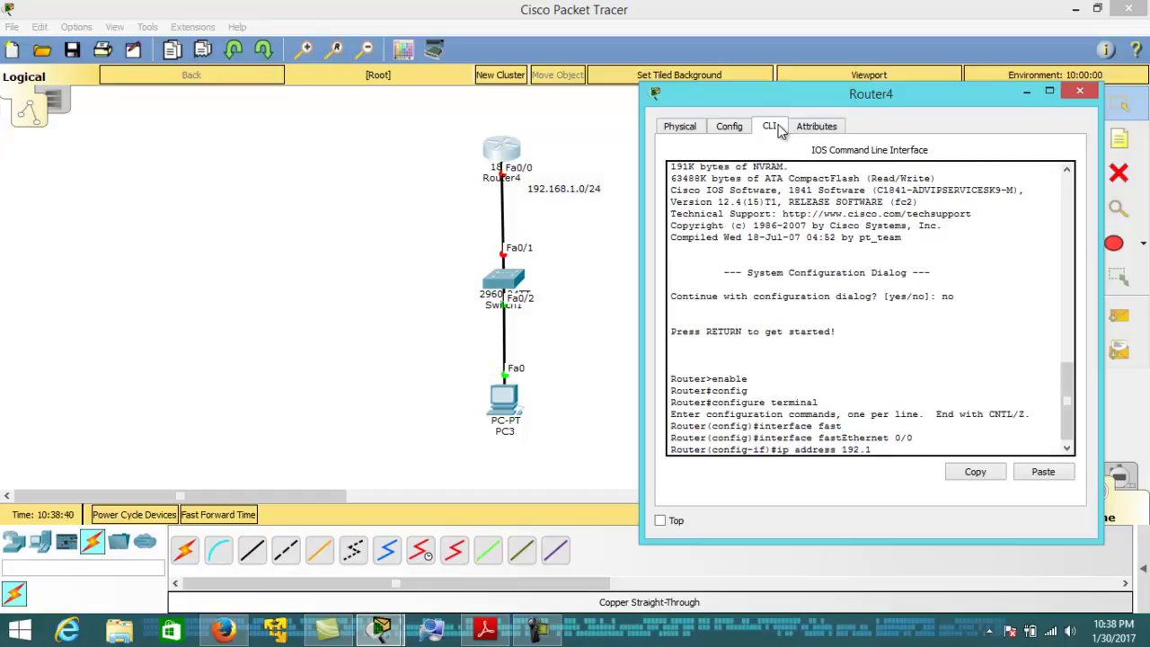
{"action": "type", "text": "68.1.1 255.255.255.0"}
{"action": "key", "text": "Return"}
{"action": "type", "text": "no shut"}
{"action": "key", "text": "Return"}
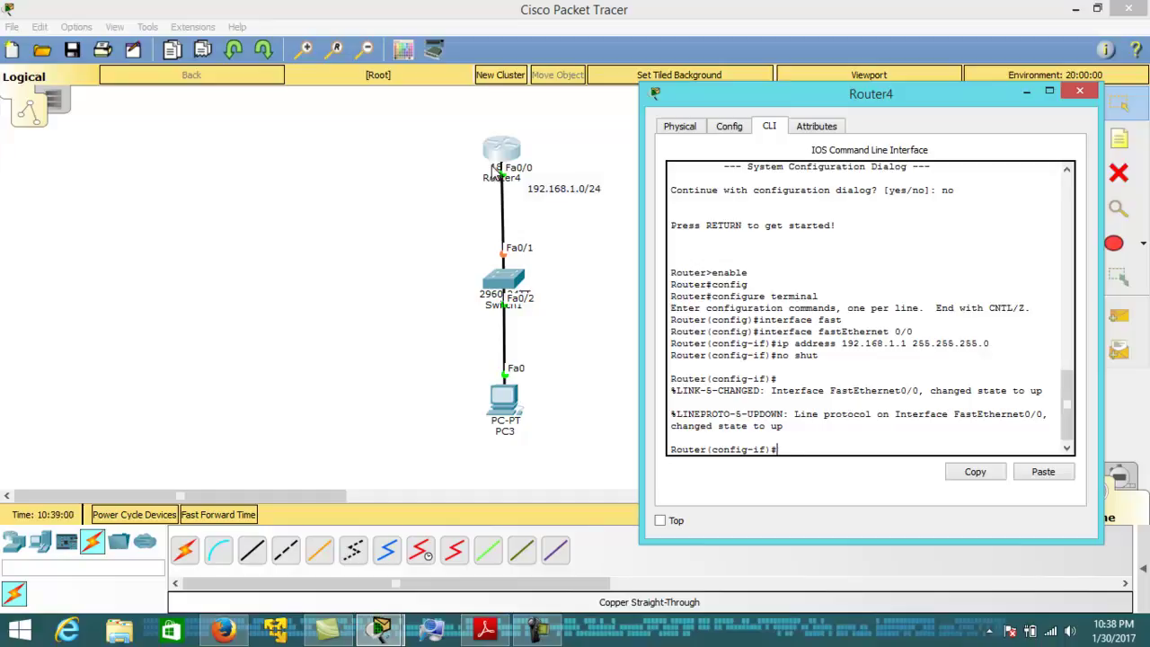
{"action": "type", "text": "exit"}
{"action": "key", "text": "Return"}
{"action": "key", "text": "Return"}
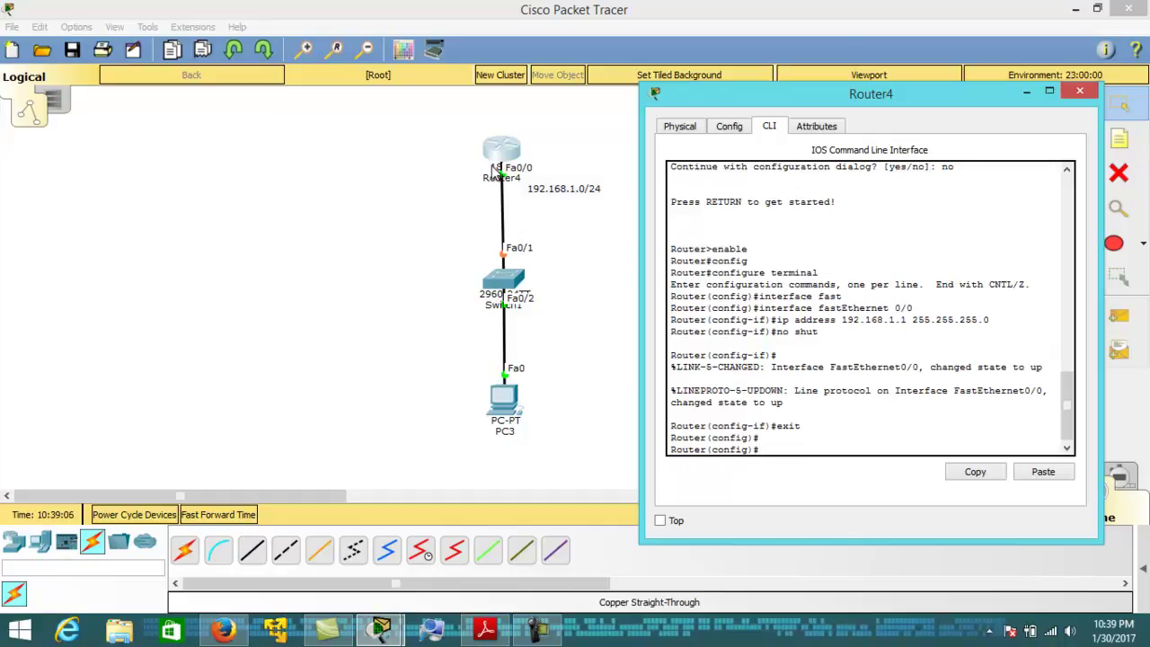
Set the router's IP domain name to networkzone
{"action": "type", "text": "ip domain"}
{"action": "key", "text": "Tab"}
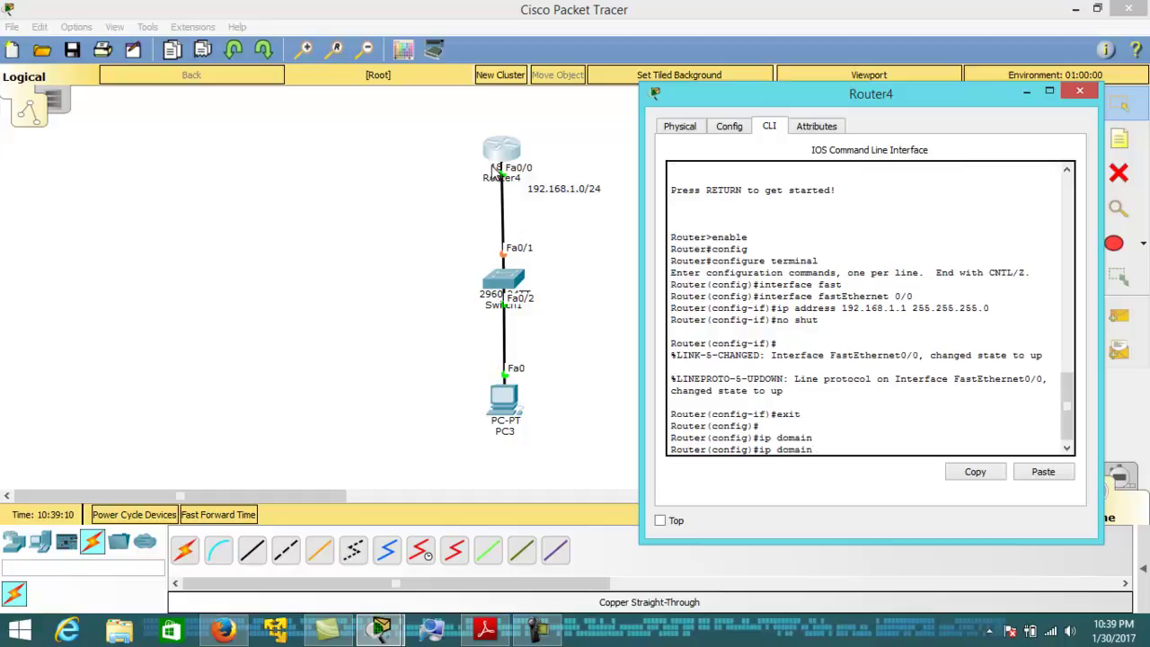
{"action": "type", "text": "-name"}
{"action": "type", "text": "?"}
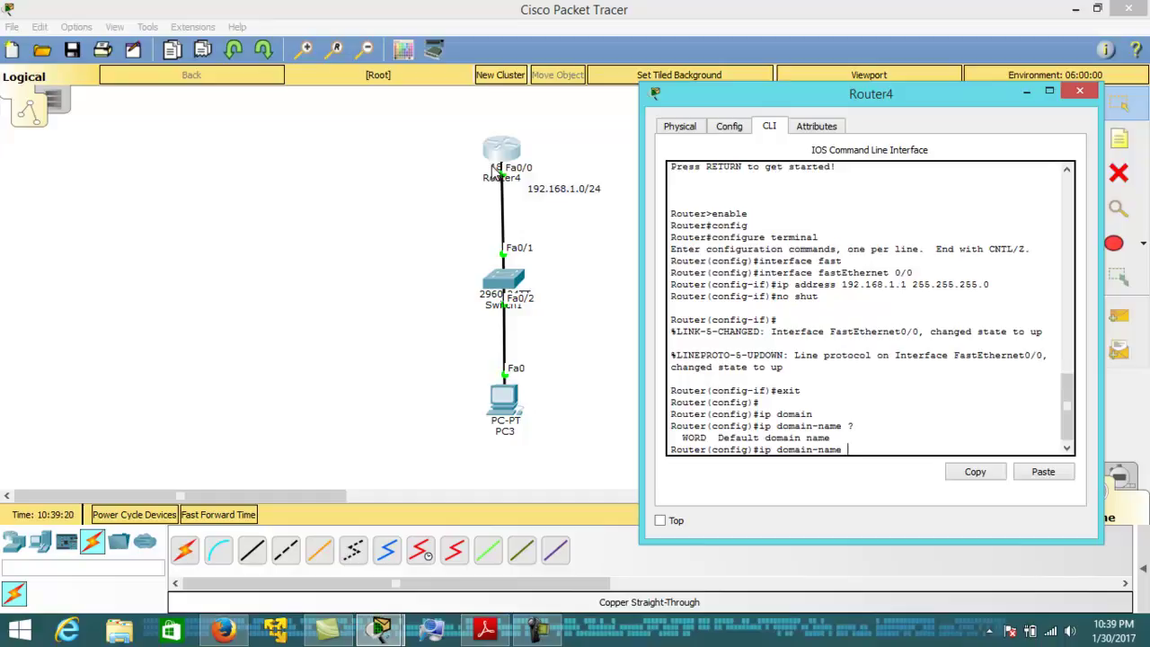
{"action": "type", "text": "networkzone"}
{"action": "key", "text": "Return"}
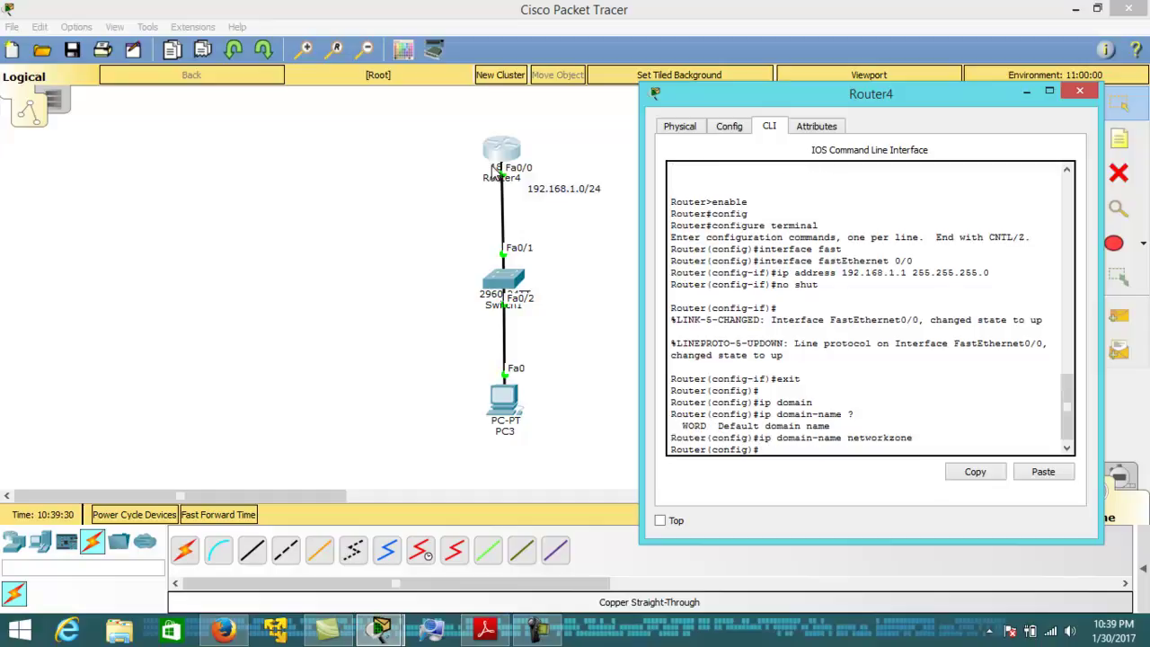
{"action": "left_click", "coordinate": [494, 168]}
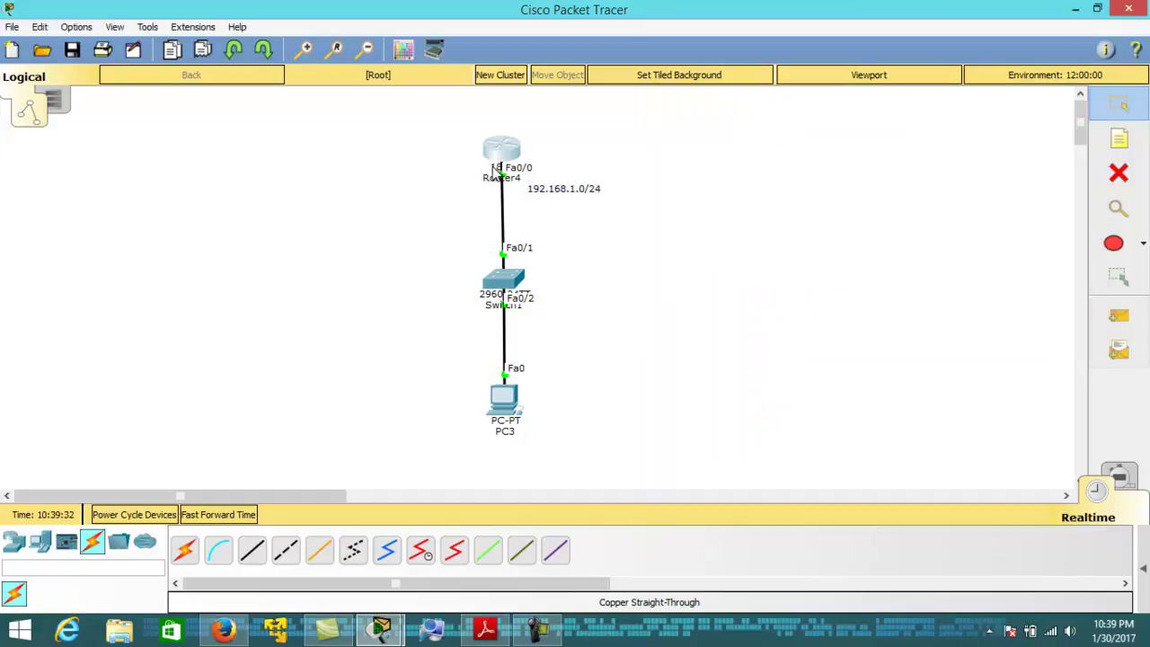
{"action": "left_click", "coordinate": [745, 443]}
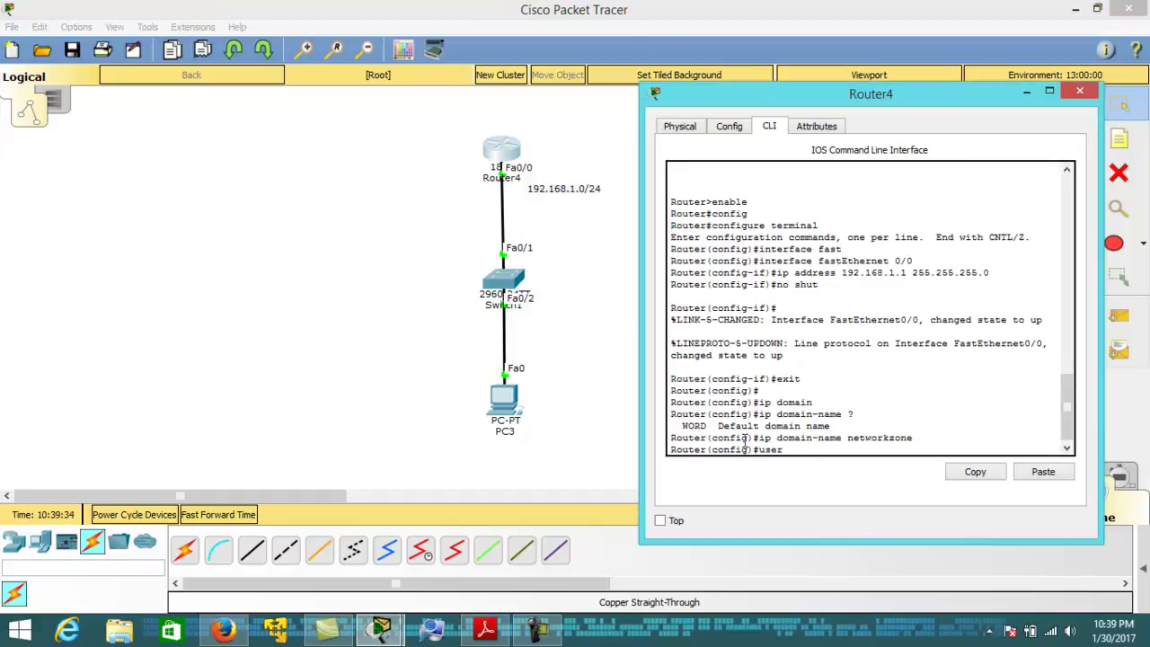
Create a local username entry with the account password
{"action": "key", "text": "BackSpace"}
{"action": "key", "text": "BackSpace"}
{"action": "key", "text": "BackSpace"}
{"action": "key", "text": "BackSpace"}
{"action": "key", "text": "Tab"}
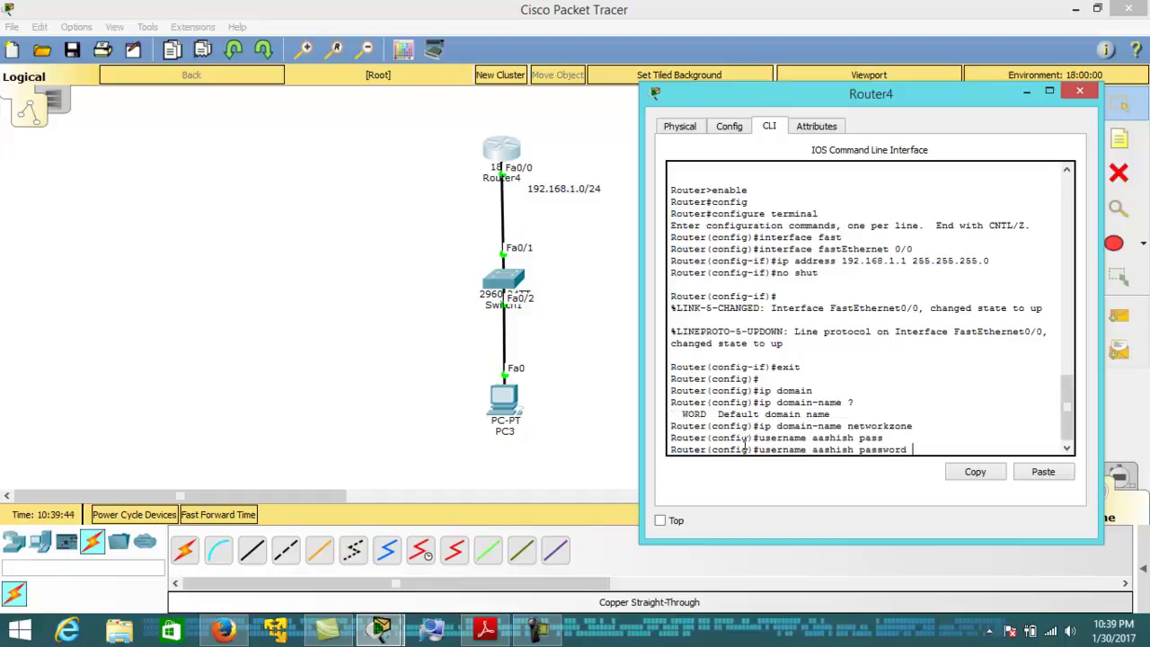
{"action": "key", "text": "Return"}
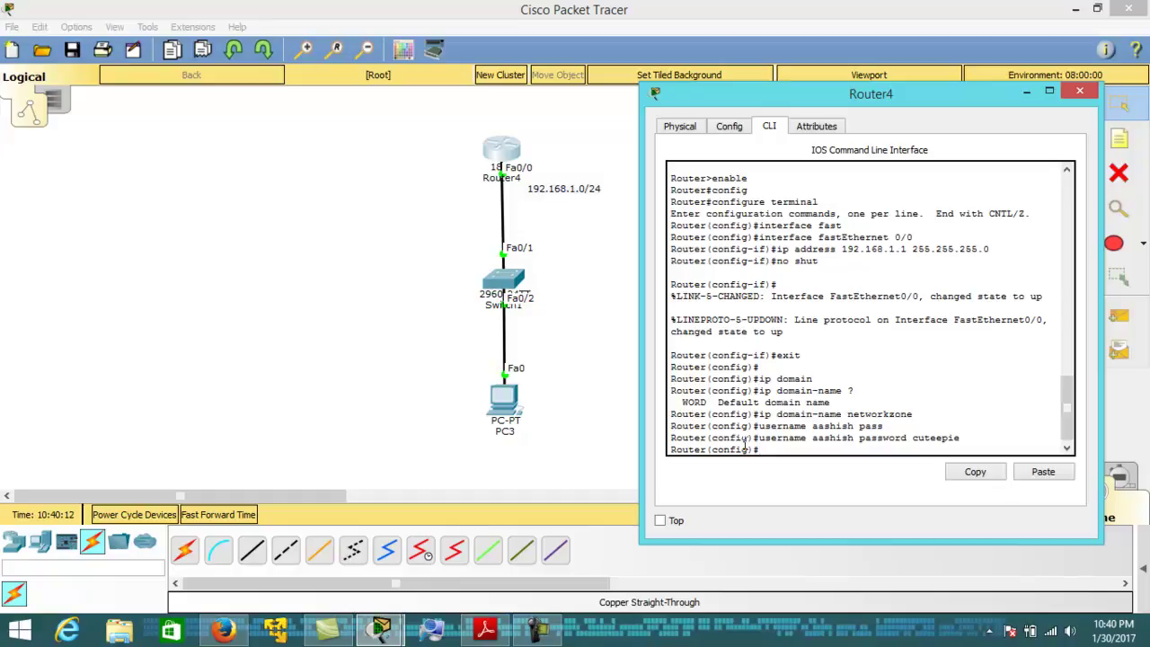
Run crypto key generate rsa on Router4
{"action": "type", "text": "rypto"}
{"action": "key", "text": "Tab"}
{"action": "type", "text": "key gene"}
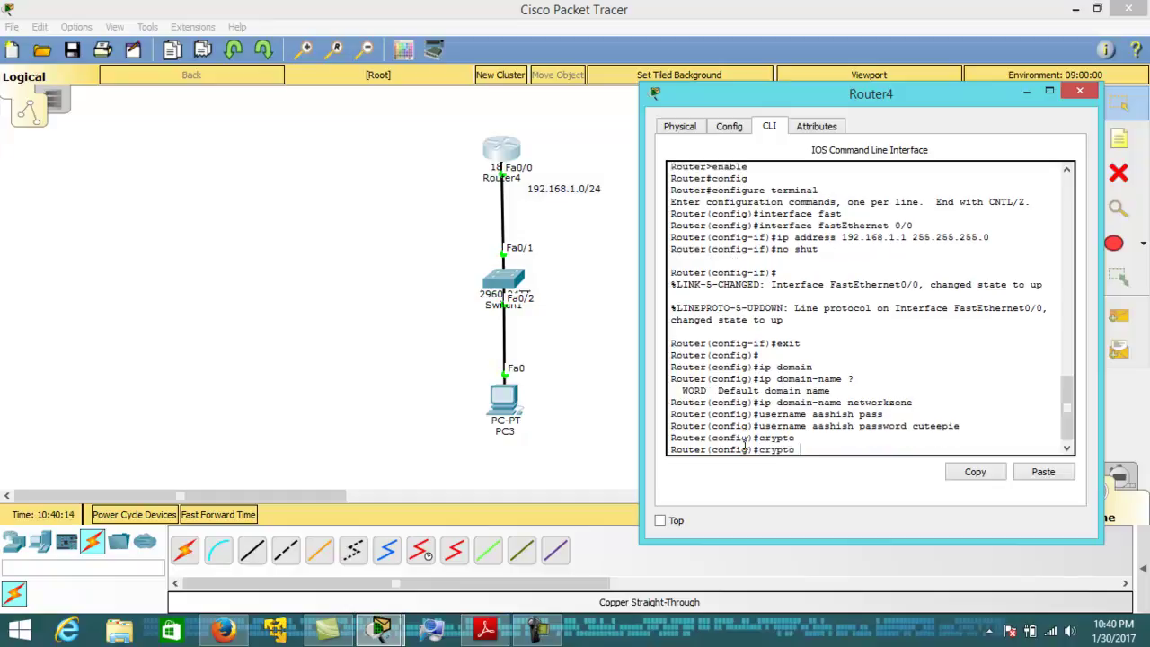
{"action": "type", "text": "r"}
{"action": "key", "text": "Tab"}
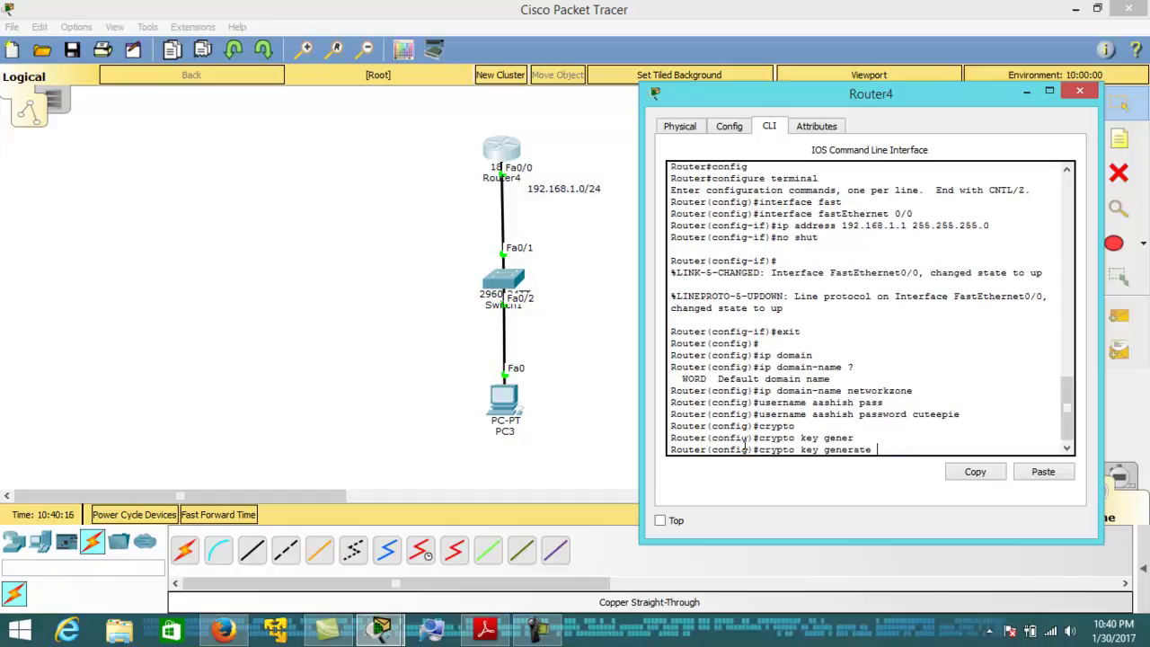
{"action": "type", "text": "rsa"}
{"action": "key", "text": "Return"}
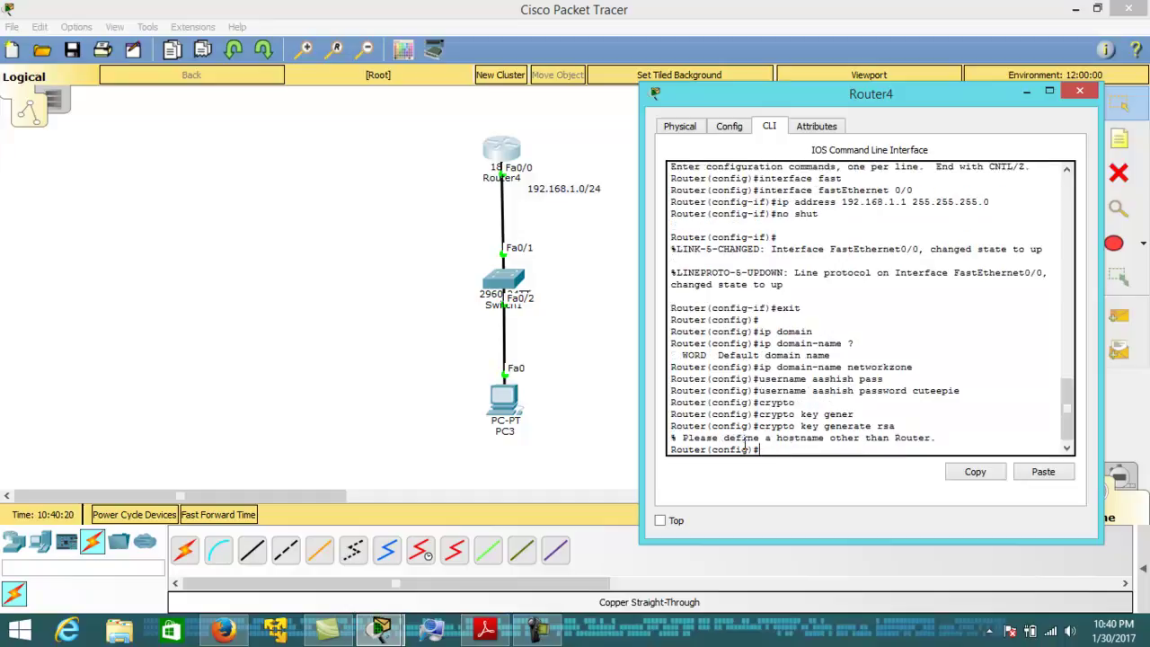
Highlight the hostname error message and the RSA command for emphasis
{"action": "left_click_drag", "start_coordinate": [683, 438], "coordinate": [835, 451]}
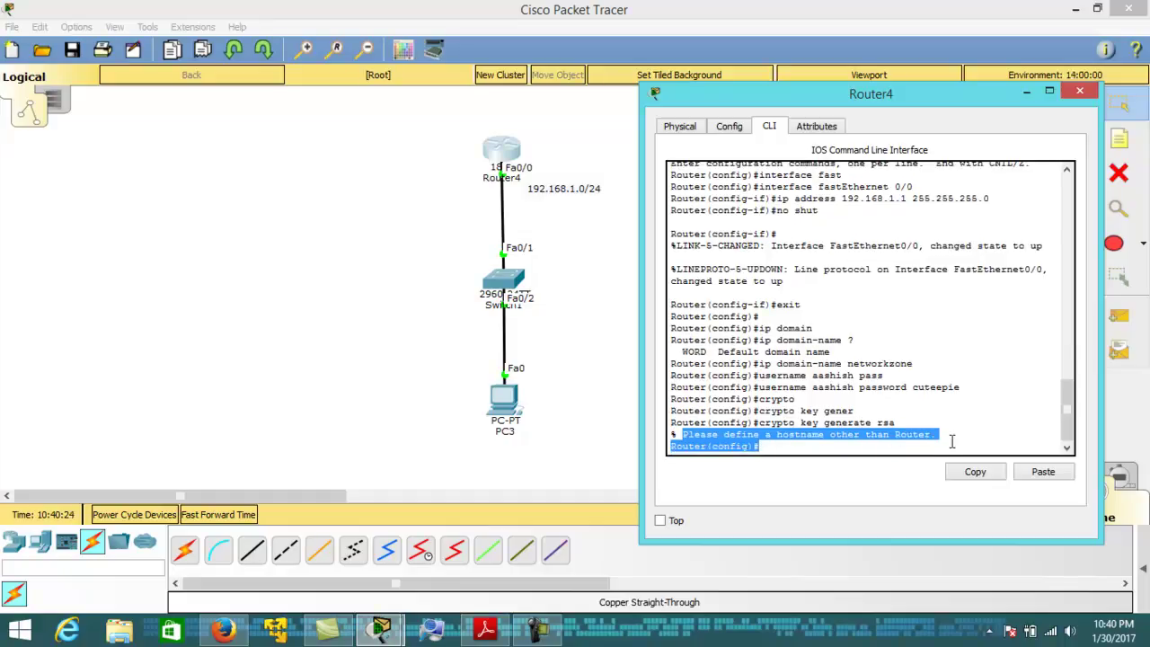
{"action": "left_click", "coordinate": [795, 444]}
{"action": "left_click_drag", "start_coordinate": [755, 422], "coordinate": [910, 423]}
{"action": "left_click", "coordinate": [775, 441]}
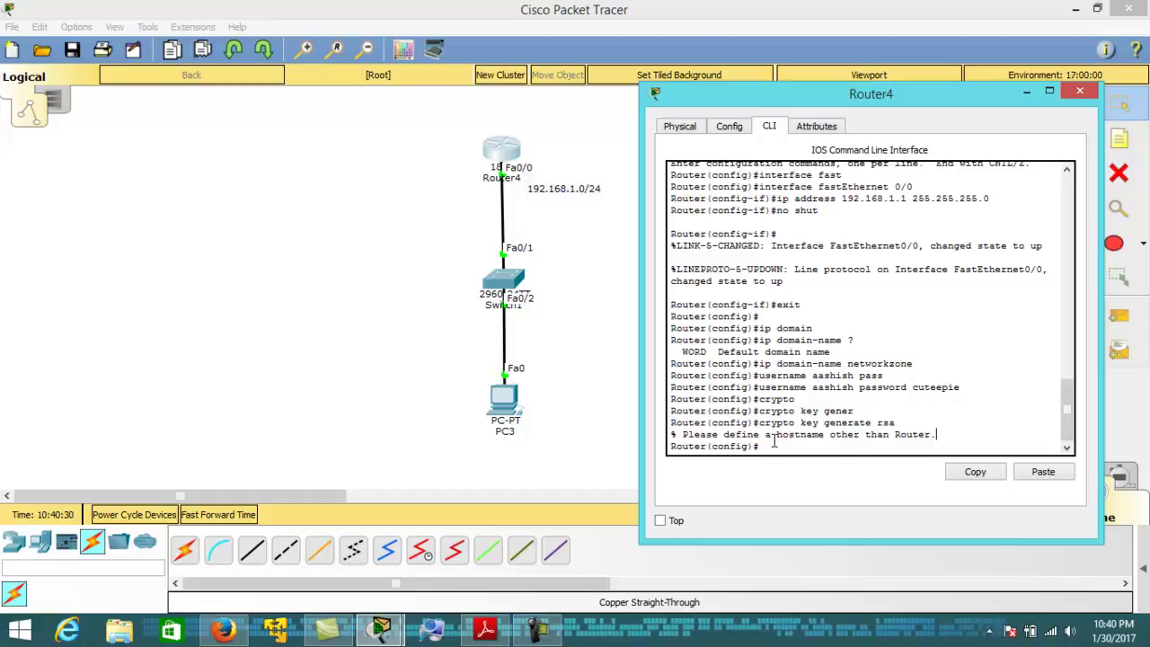
Begin entering a hostname command with a new router name
{"action": "key", "text": "Return"}
{"action": "type", "text": "nho"}
{"action": "key", "text": "BackSpace"}
{"action": "key", "text": "BackSpace"}
{"action": "key", "text": "BackSpace"}
{"action": "type", "text": "hostn"}
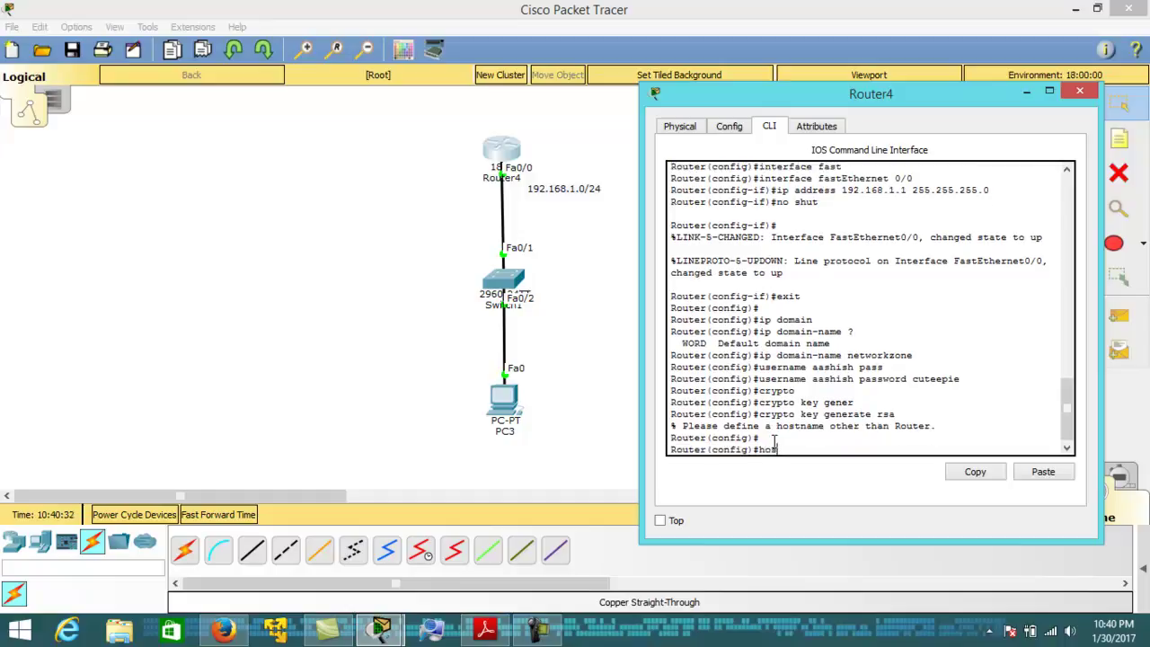
{"action": "type", "text": "ame"}
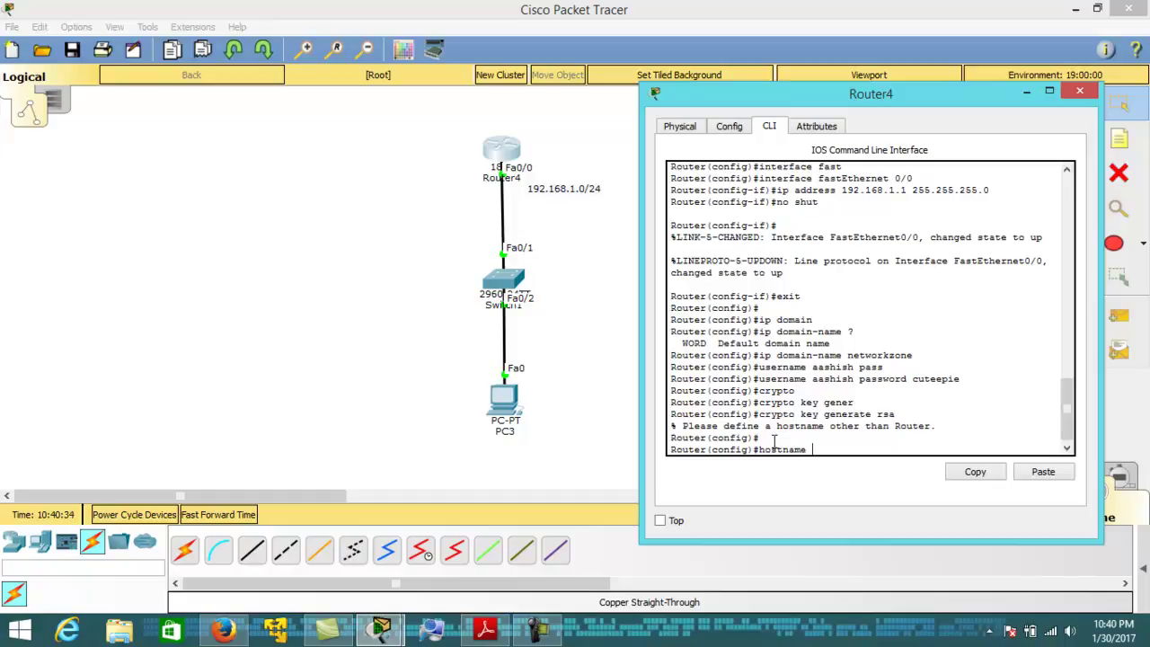
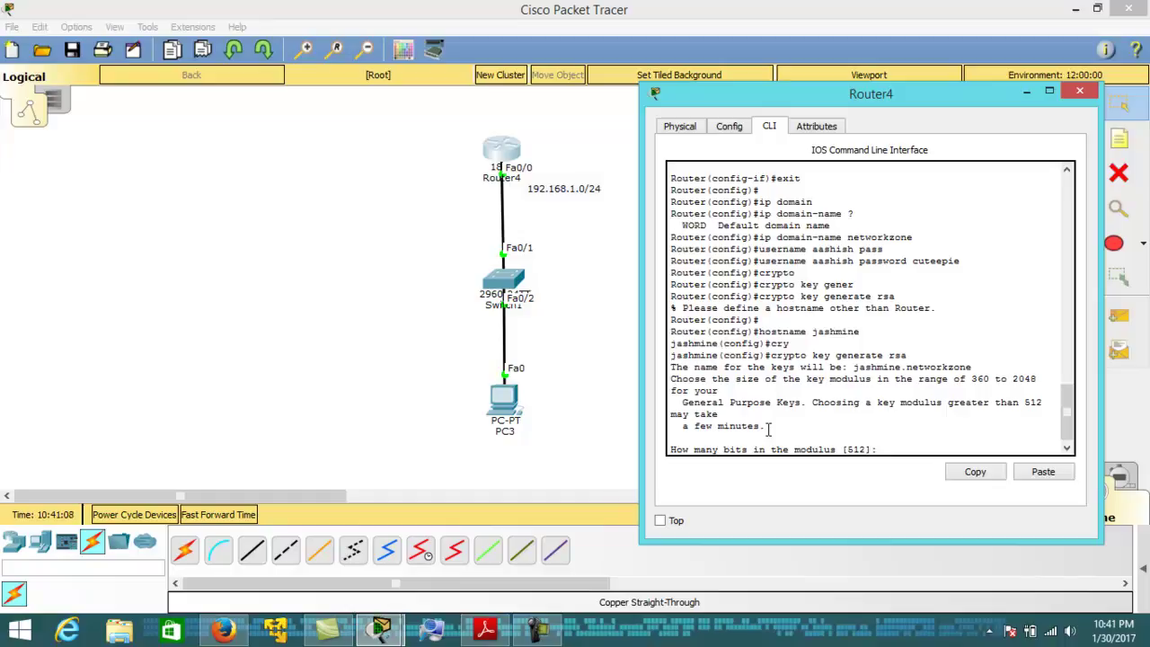
Generate Router4's RSA keys with a 1024-bit modulus and check the non-exportable key output
{"action": "type", "text": "1024"}
{"action": "key", "text": "Return"}
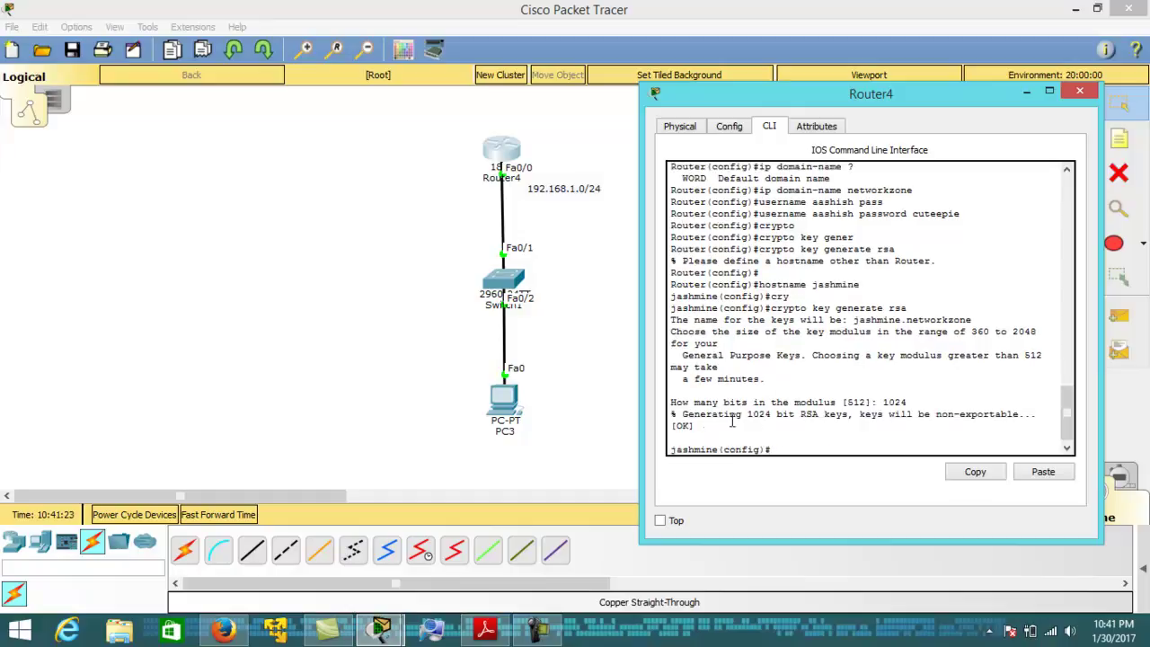
{"action": "left_click_drag", "start_coordinate": [748, 416], "coordinate": [1026, 413]}
{"action": "left_click", "coordinate": [877, 421]}
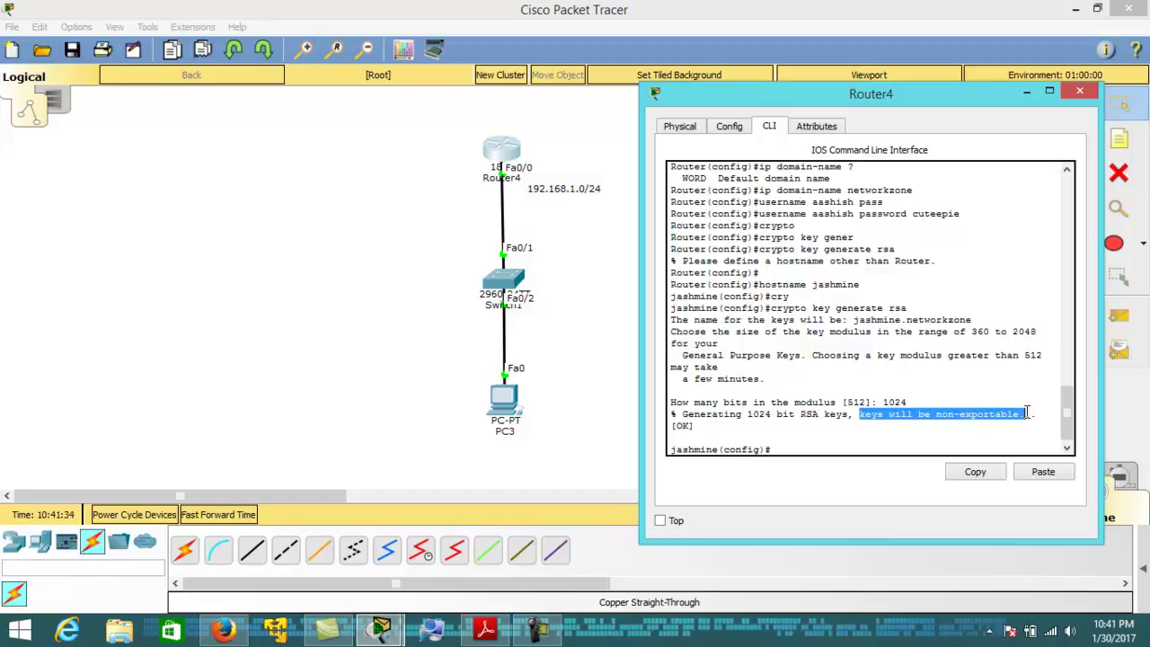
{"action": "left_click", "coordinate": [774, 447]}
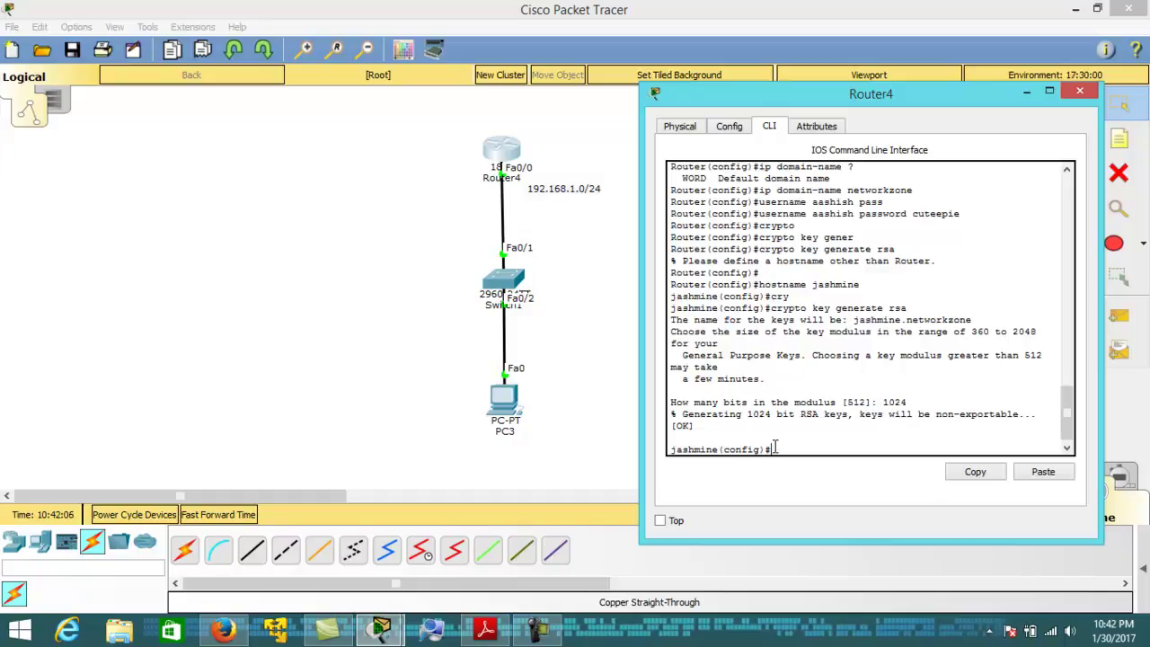
Enter 'ip ssh version 2' in global config mode on Router4
{"action": "left_click_drag", "start_coordinate": [882, 402], "coordinate": [918, 402]}
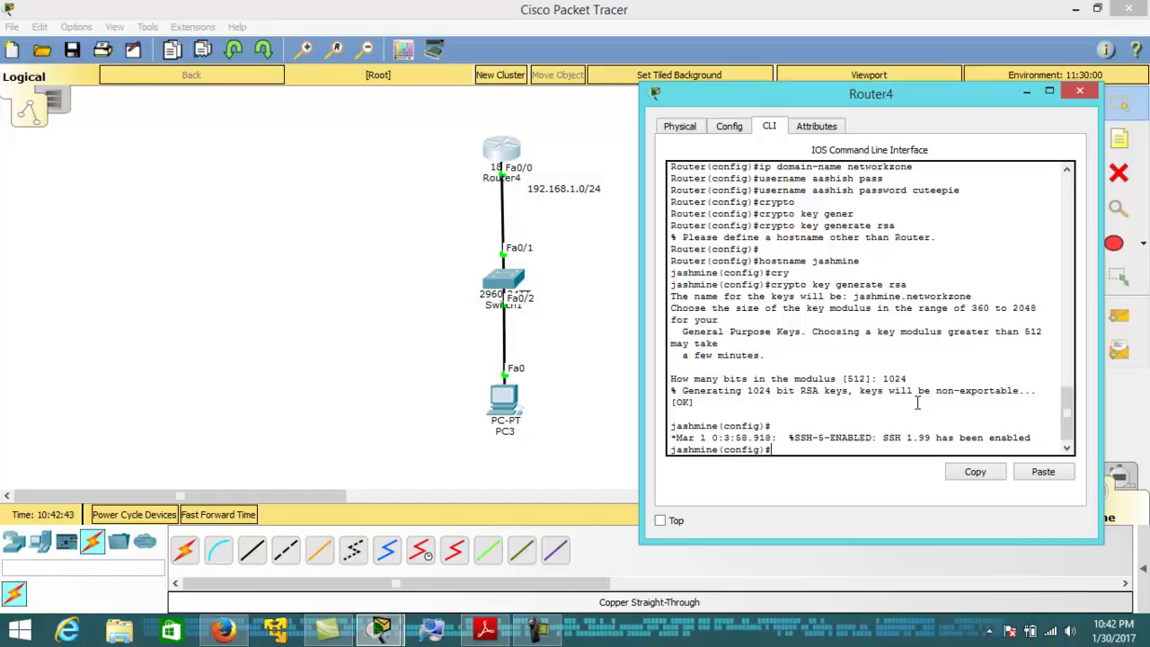
{"action": "type", "text": "ip ssh versi"}
{"action": "key", "text": "Tab"}
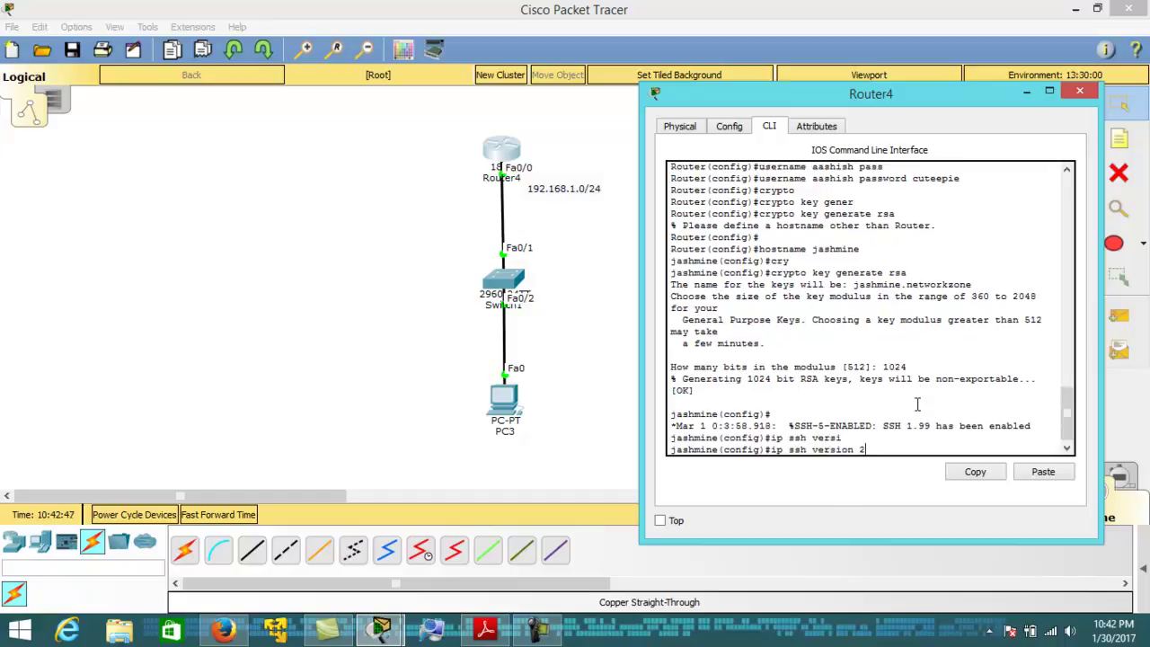
{"action": "type", "text": "2"}
{"action": "key", "text": "Return"}
Review the output, highlighting the 1024 modulus and the SSH version 2 lines
{"action": "scroll", "coordinate": [917, 402], "scroll_direction": "up", "scroll_amount": 2}
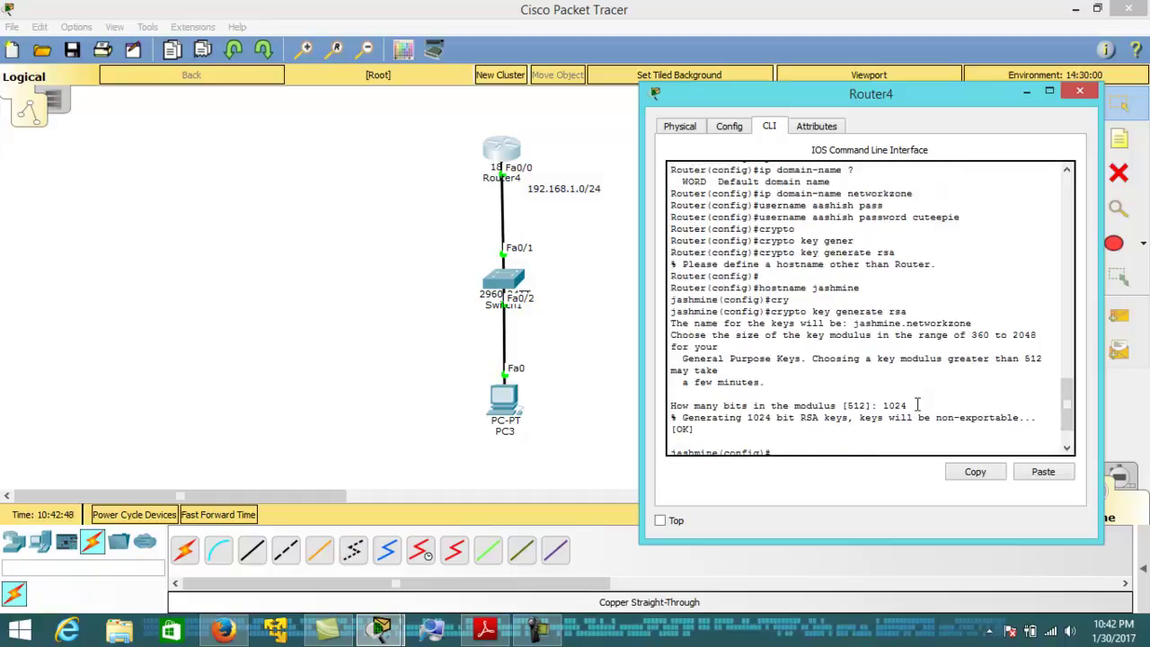
{"action": "scroll", "coordinate": [918, 404], "scroll_direction": "down", "scroll_amount": 3}
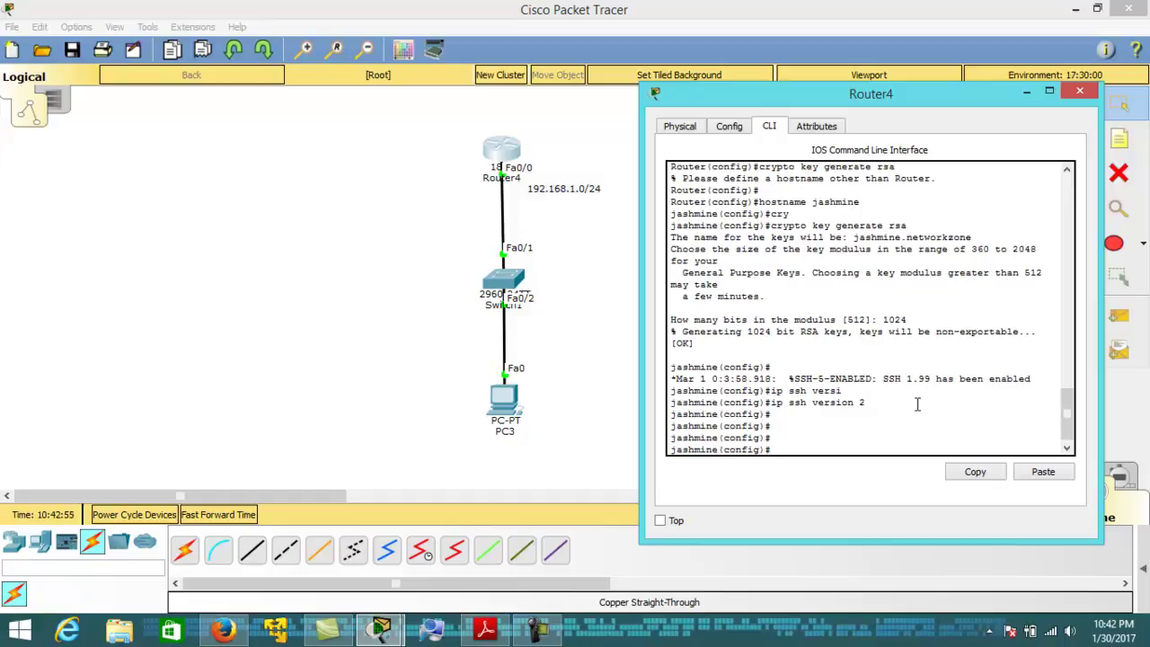
{"action": "left_click_drag", "start_coordinate": [882, 320], "coordinate": [909, 321]}
{"action": "left_click", "coordinate": [935, 312], "text": "shift"}
{"action": "left_click", "coordinate": [925, 321], "text": "shift"}
{"action": "left_click_drag", "start_coordinate": [785, 404], "coordinate": [869, 402]}
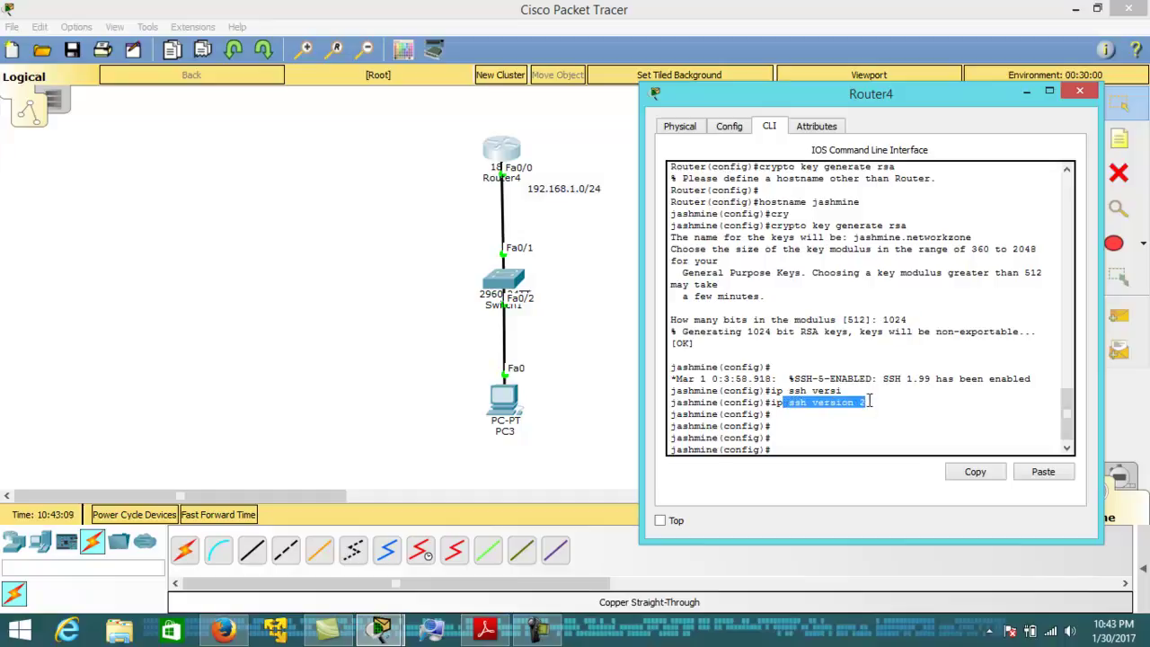
{"action": "left_click", "coordinate": [884, 319]}
{"action": "double_click", "coordinate": [895, 319]}
{"action": "left_click", "coordinate": [816, 422]}
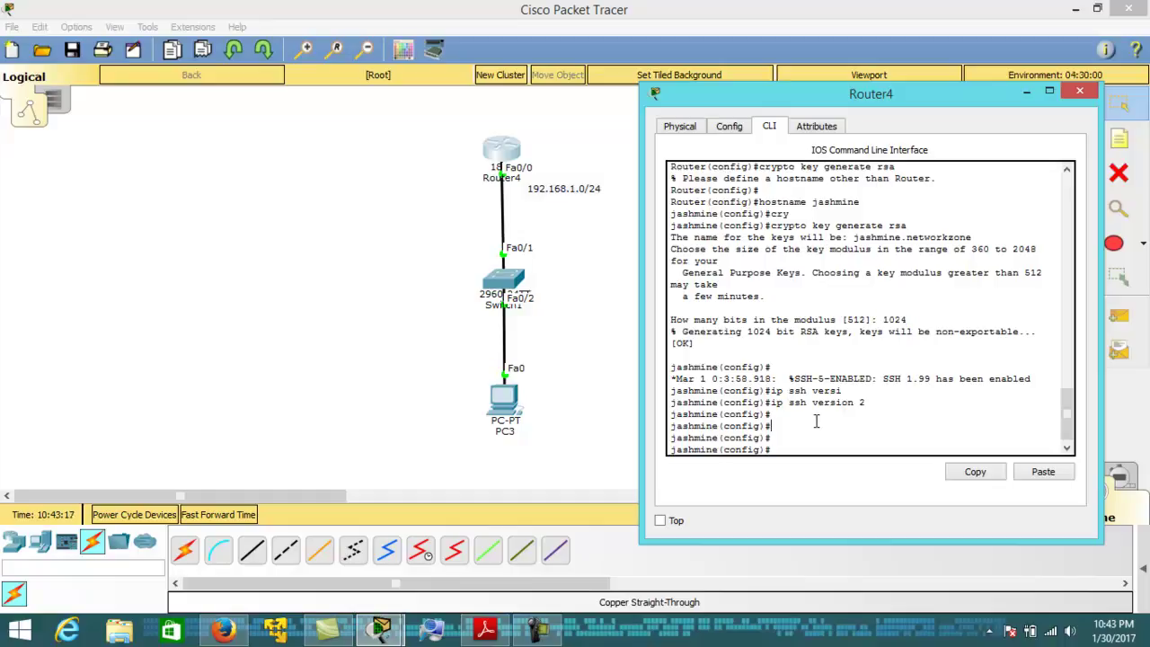
Set Router4's SSH time-out to 40 seconds with 'ip ssh time-out 40'
{"action": "type", "text": "ip ssh"}
{"action": "key", "text": "Tab"}
{"action": "type", "text": "time"}
{"action": "key", "text": "Tab"}
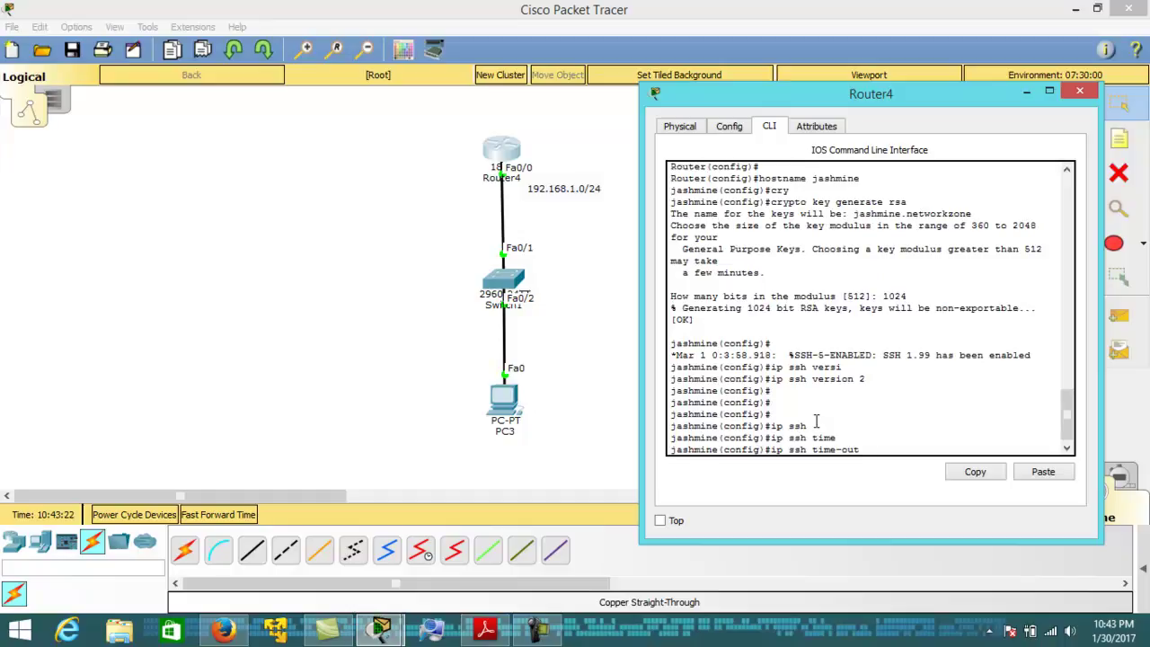
{"action": "type", "text": "50"}
{"action": "key", "text": "BackSpace"}
{"action": "key", "text": "BackSpace"}
{"action": "type", "text": "40"}
{"action": "key", "text": "Return"}
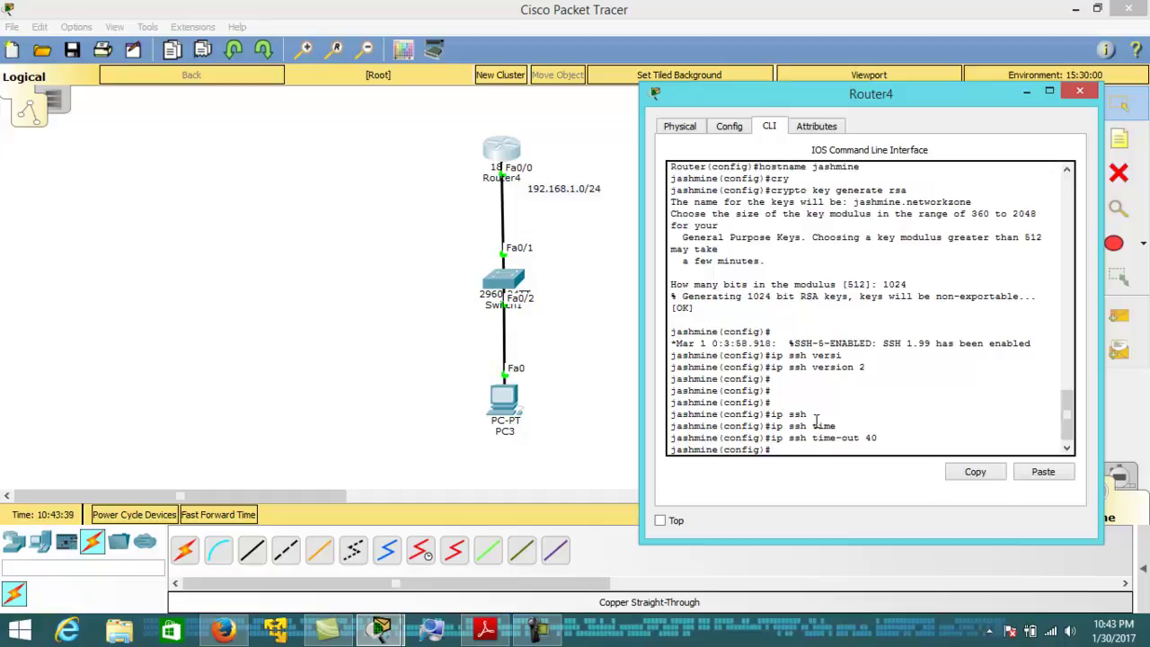
Allow 3 SSH authentication retries with 'ip ssh authentication-retries 3'
{"action": "type", "text": "ip l"}
{"action": "key", "text": "BackSpace"}
{"action": "type", "text": "ssh"}
{"action": "key", "text": "Tab"}
{"action": "type", "text": "log"}
{"action": "key", "text": "Tab"}
{"action": "key", "text": "BackSpace"}
{"action": "key", "text": "BackSpace"}
{"action": "key", "text": "BackSpace"}
{"action": "type", "text": "aut"}
{"action": "key", "text": "Tab"}
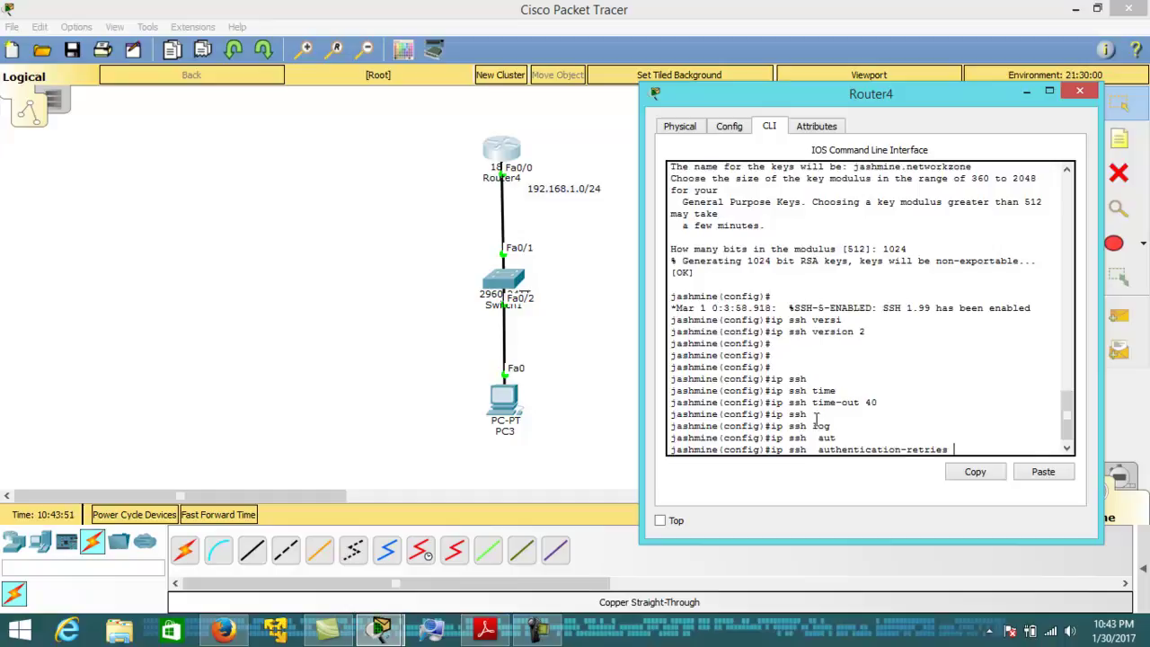
{"action": "type", "text": "3"}
{"action": "key", "text": "Return"}
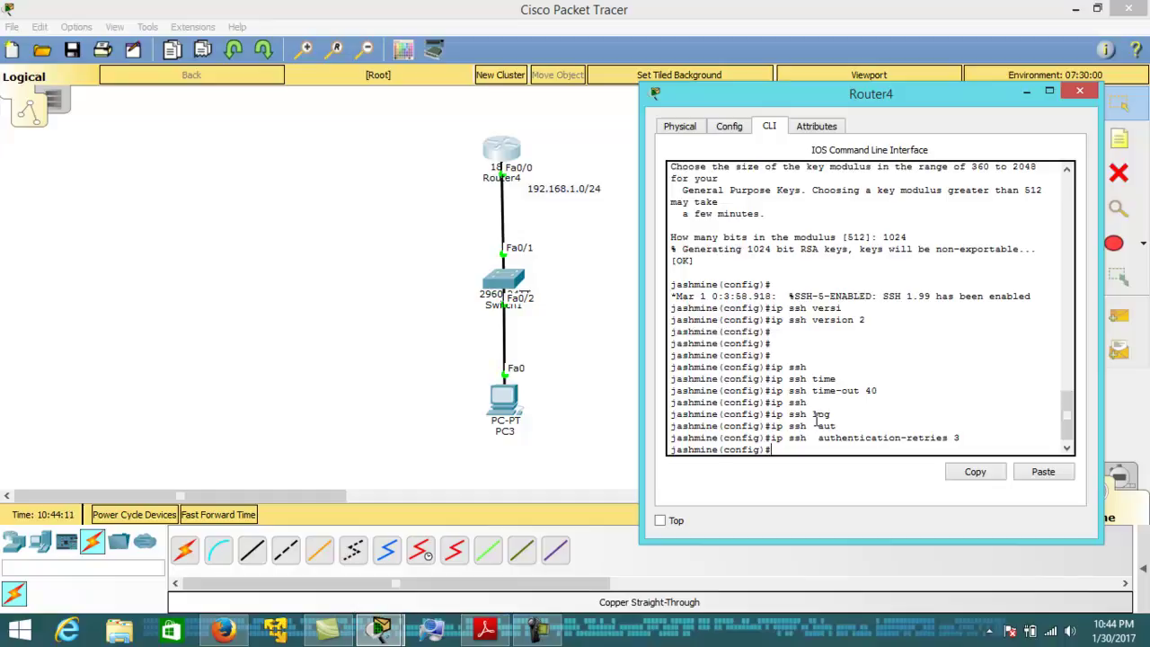
{"action": "key", "text": "Return"}
{"action": "key", "text": "Return"}
{"action": "key", "text": "Return"}
{"action": "key", "text": "Return"}
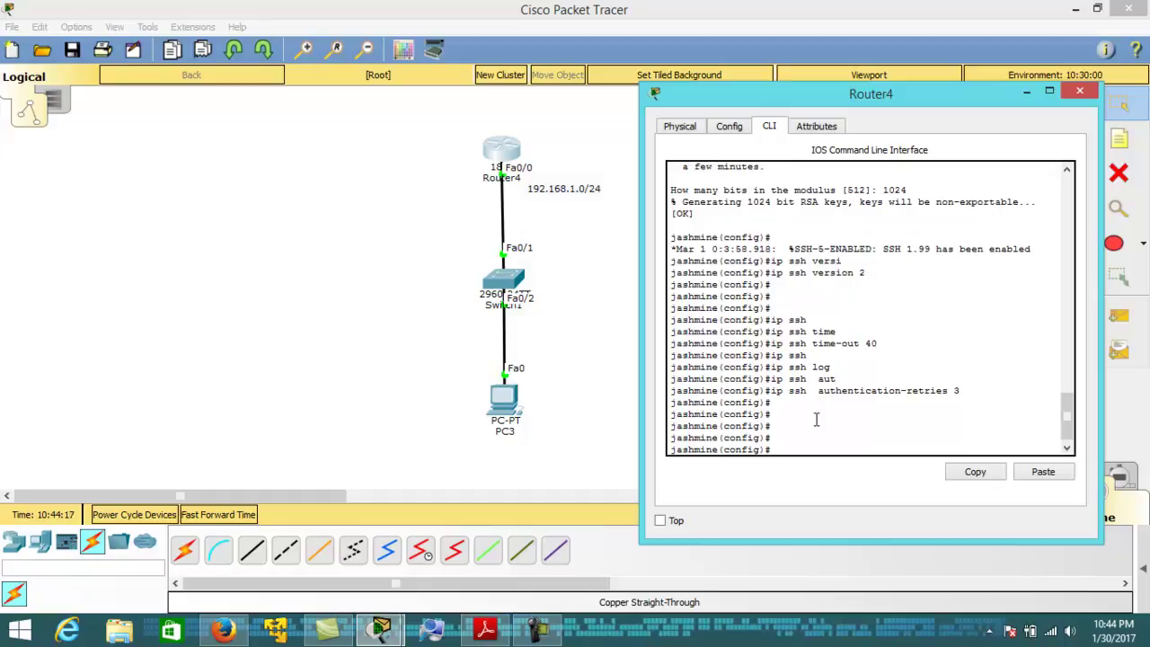
Enter line configuration for vty line 0 on Router4
{"action": "type", "text": "line vty 0"}
{"action": "type", "text": "46"}
{"action": "key", "text": "BackSpace"}
{"action": "type", "text": "15"}
{"action": "key", "text": "BackSpace"}
{"action": "key", "text": "BackSpace"}
{"action": "key", "text": "Return"}
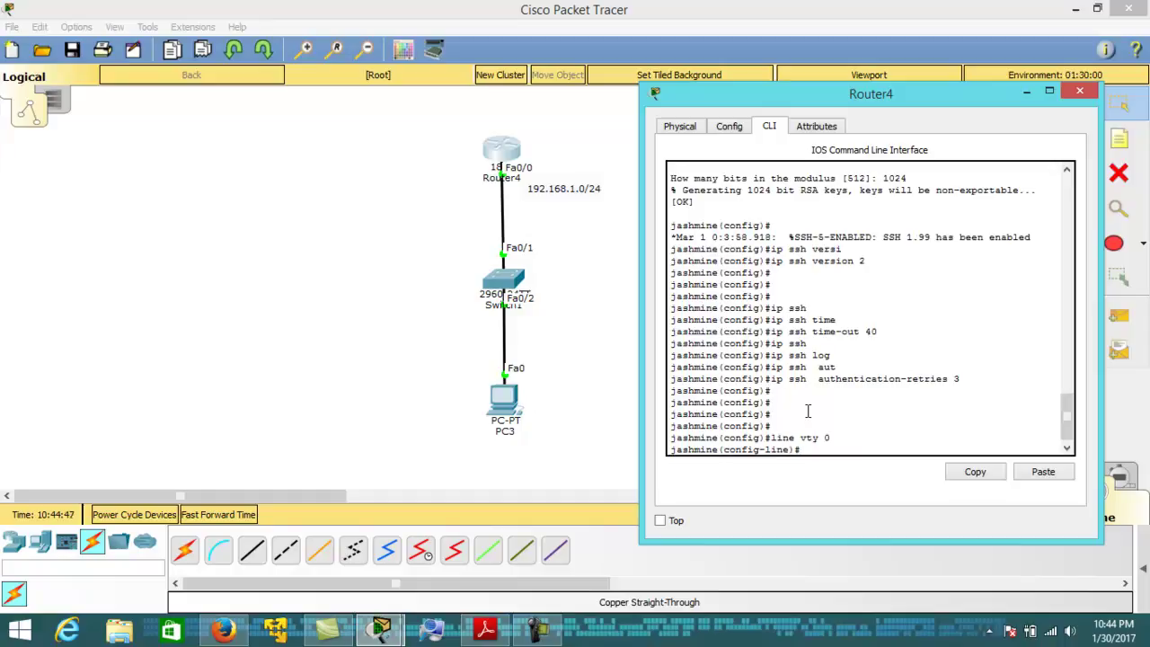
Attempt the misspelled 'transprotp' command on the vty line and inspect the result
{"action": "type", "text": "transprot"}
{"action": "type", "text": "put ssh"}
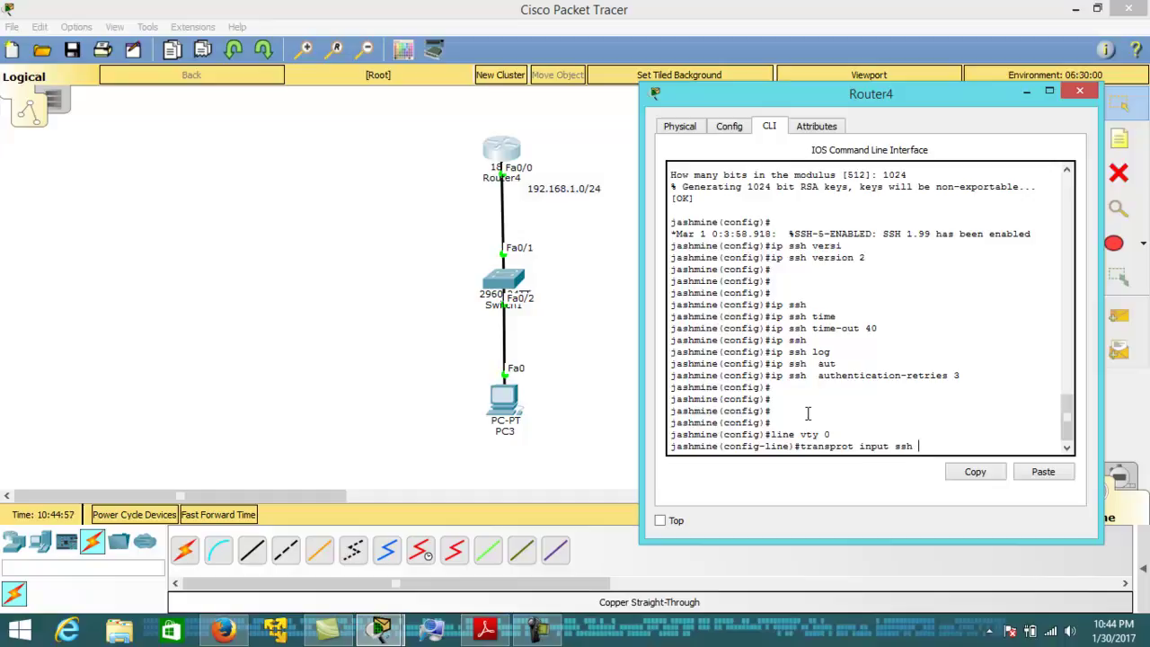
{"action": "mouse_move", "coordinate": [919, 447]}
{"action": "left_mouse_down"}
{"action": "mouse_move", "coordinate": [799, 447]}
{"action": "mouse_move", "coordinate": [922, 448]}
{"action": "left_mouse_up"}
{"action": "left_click", "coordinate": [811, 447]}
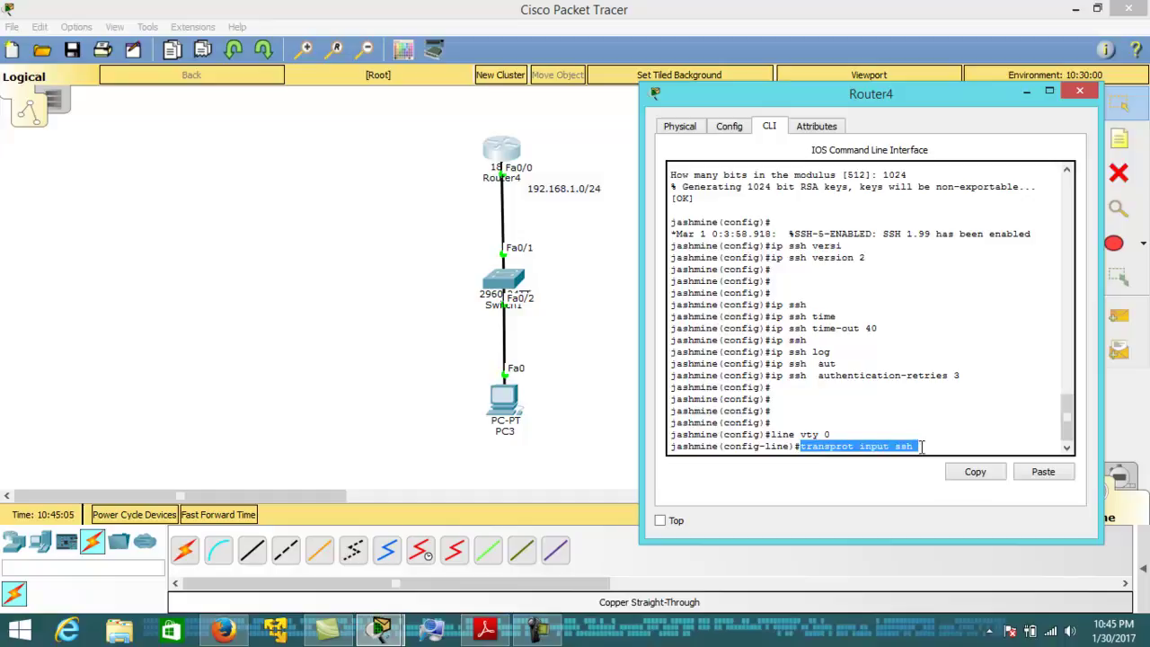
{"action": "left_click", "coordinate": [922, 447]}
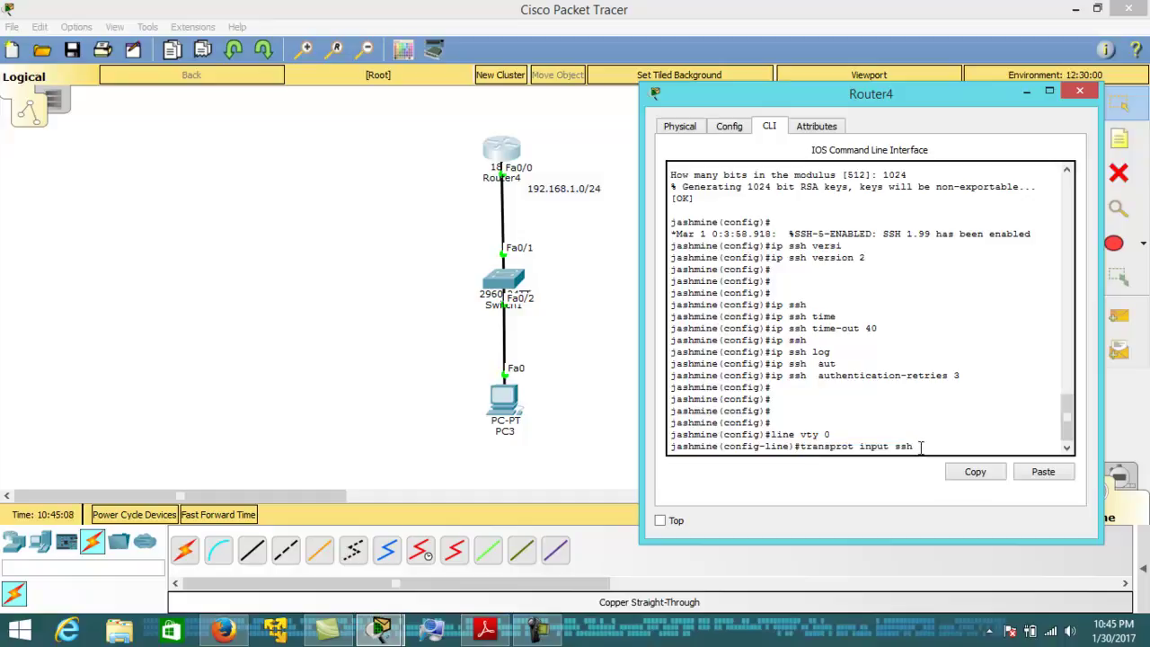
{"action": "key", "text": "Return"}
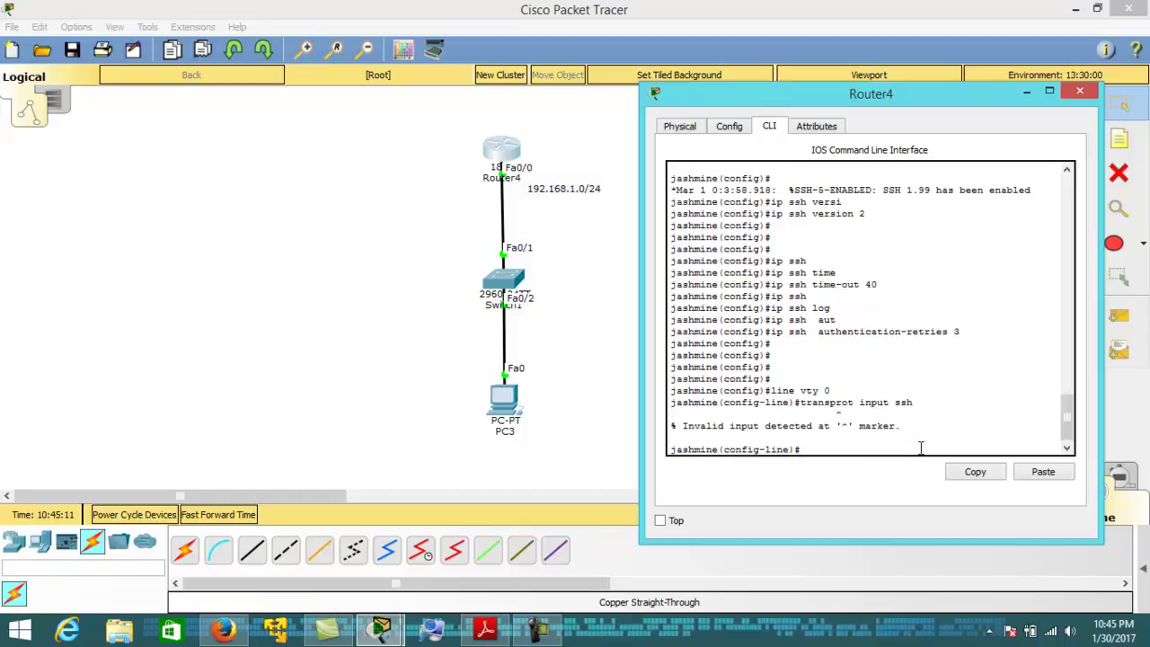
{"action": "scroll", "coordinate": [921, 447], "scroll_direction": "up", "scroll_amount": 2}
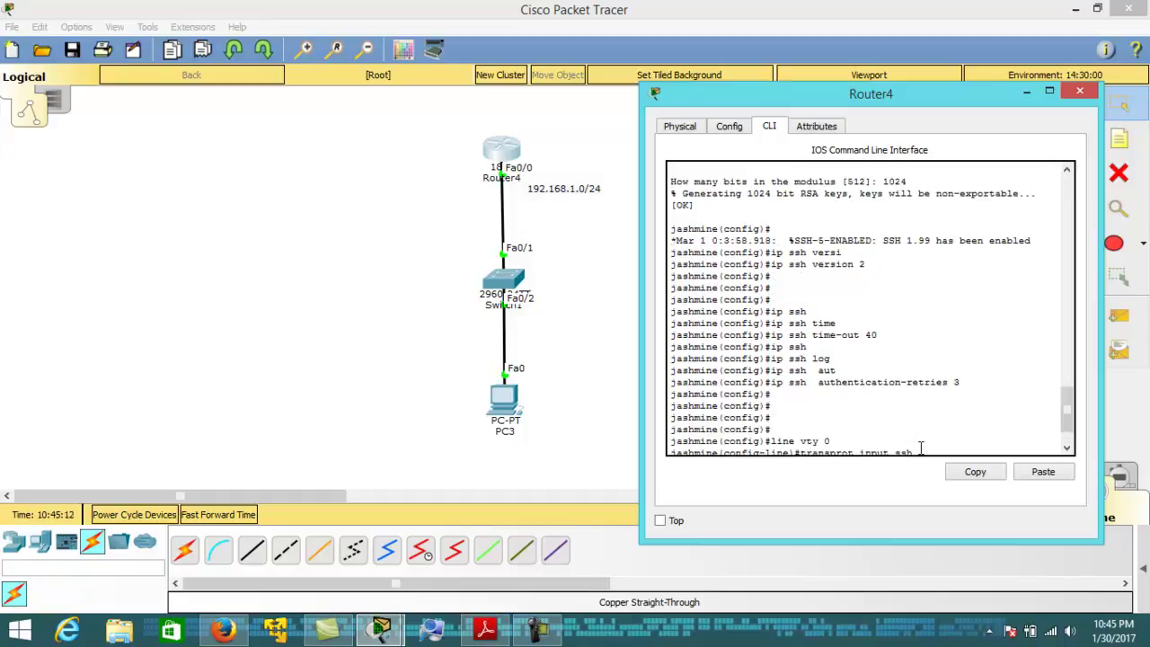
{"action": "key", "text": "Return"}
Restrict vty line 0 to SSH connections with 'transport input ssh'
{"action": "type", "text": "pass"}
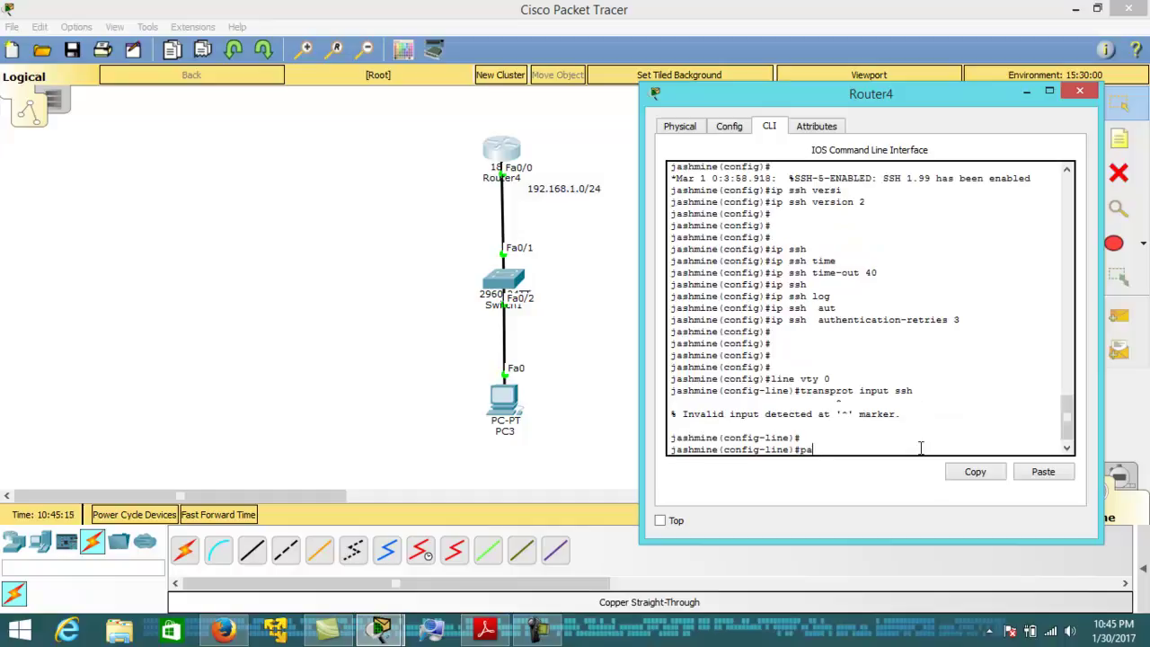
{"action": "key", "text": "BackSpace"}
{"action": "key", "text": "BackSpace"}
{"action": "key", "text": "BackSpace"}
{"action": "key", "text": "BackSpace"}
{"action": "type", "text": "trans"}
{"action": "key", "text": "Tab"}
{"action": "type", "text": "input"}
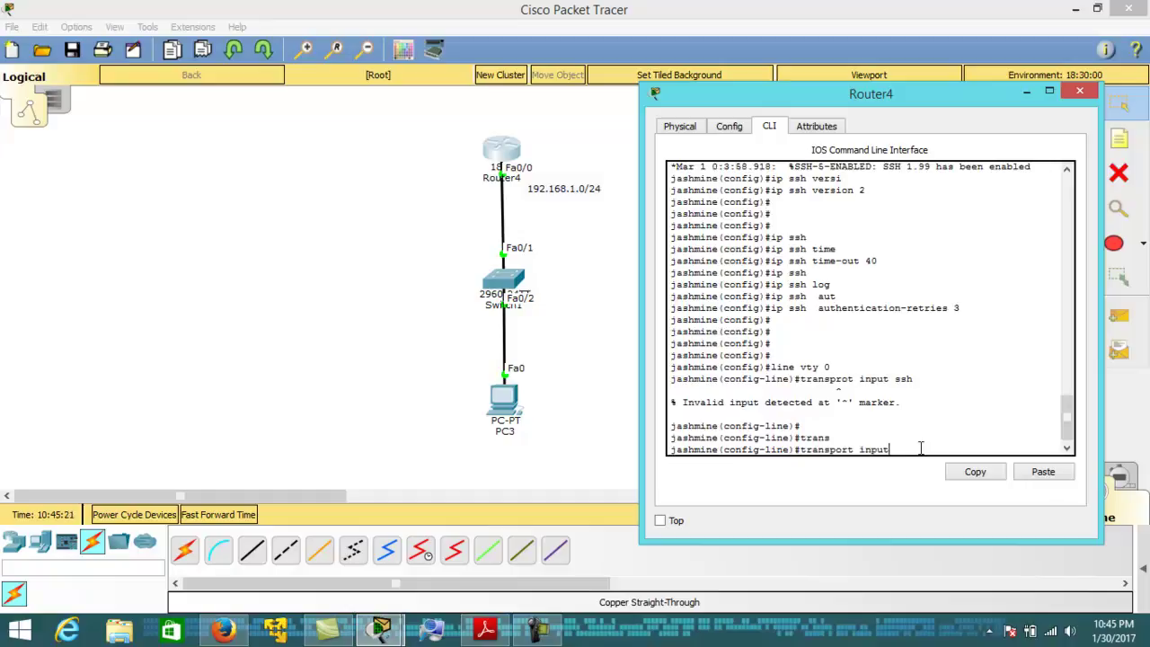
{"action": "key", "text": "Tab"}
{"action": "type", "text": "ssh"}
{"action": "key", "text": "Return"}
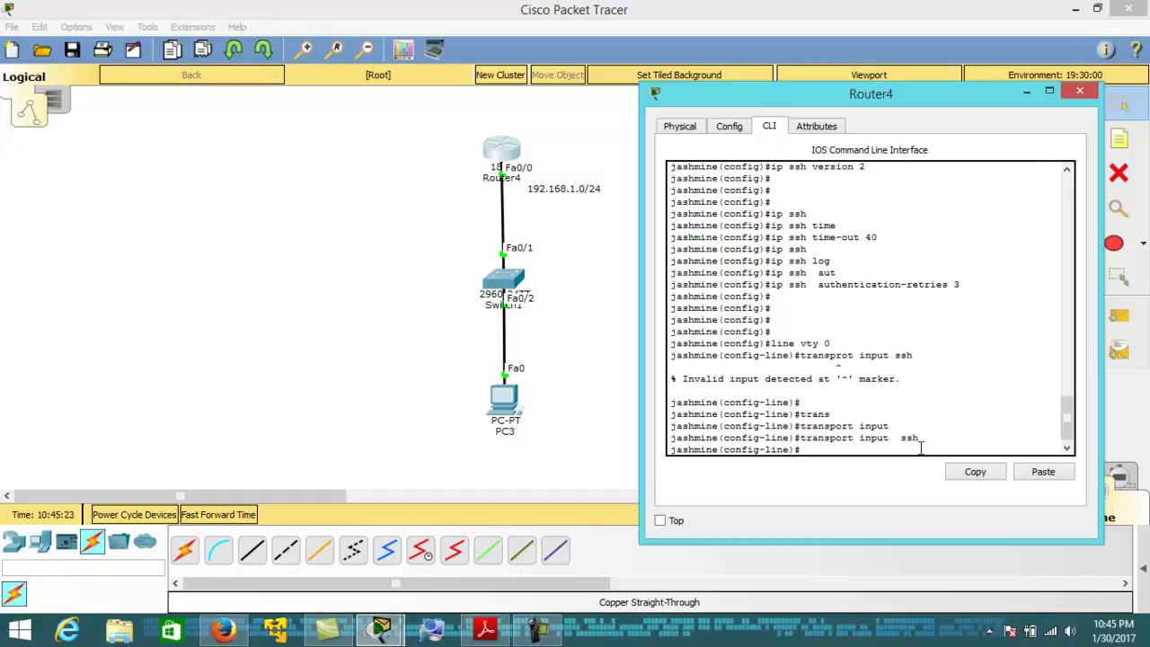
Set the vty line password, require login, and exit line configuration mode
{"action": "type", "text": "passowrd cisco"}
{"action": "key", "text": "Return"}
{"action": "type", "text": "pa"}
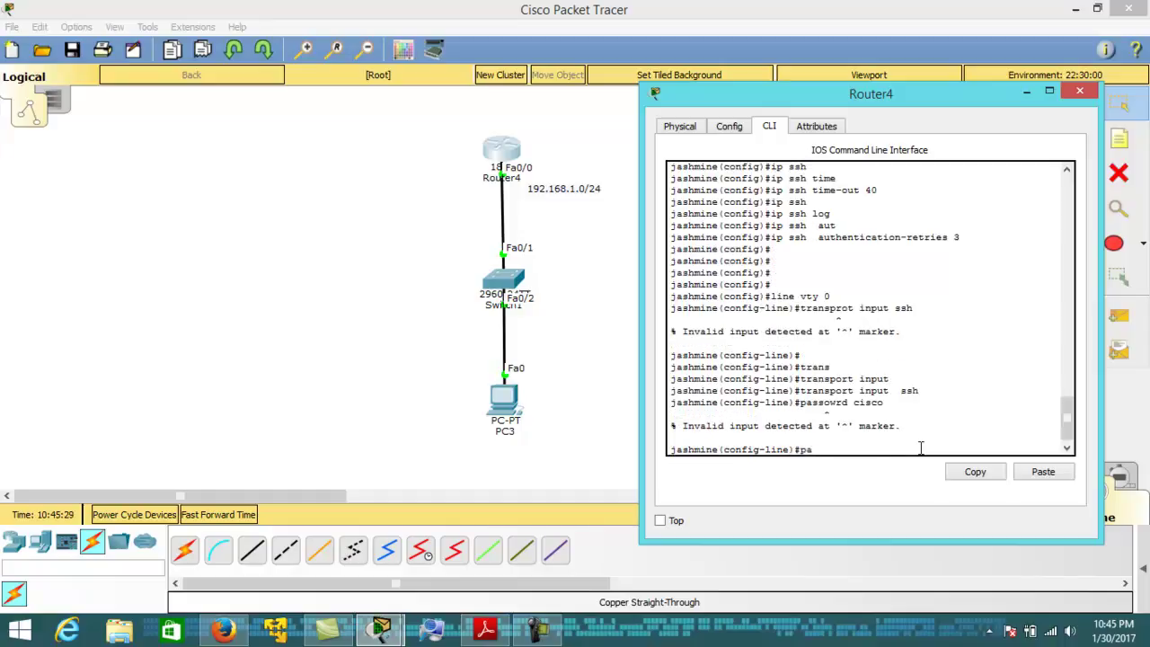
{"action": "type", "text": "ssword cisco"}
{"action": "key", "text": "Return"}
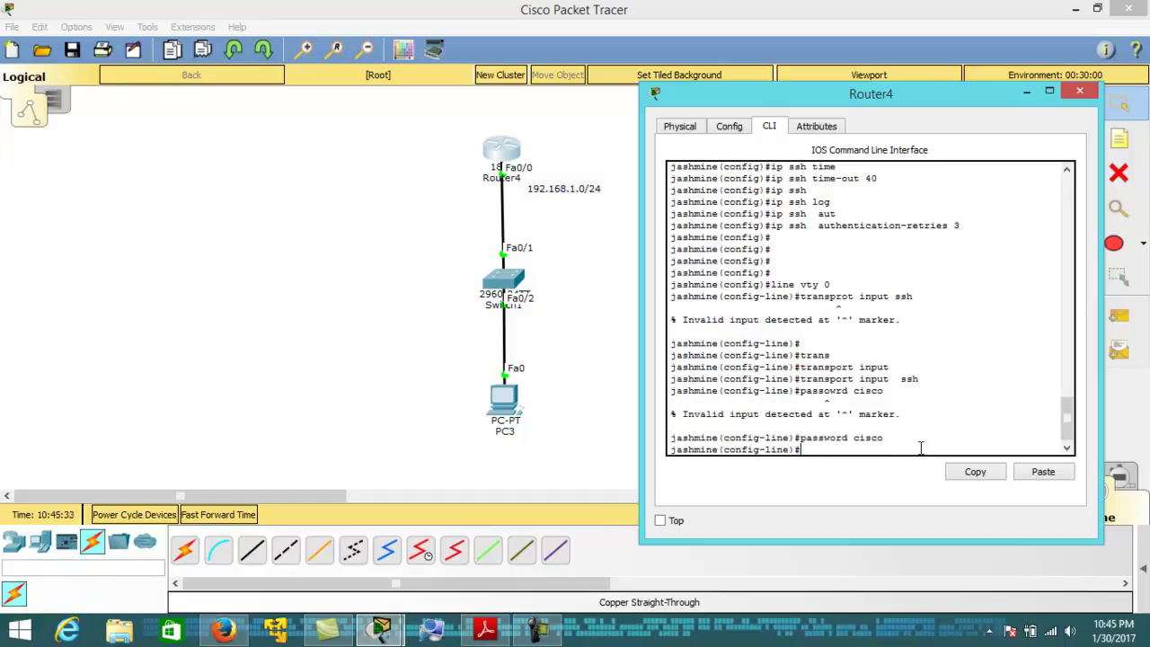
{"action": "type", "text": "login"}
{"action": "key", "text": "Return"}
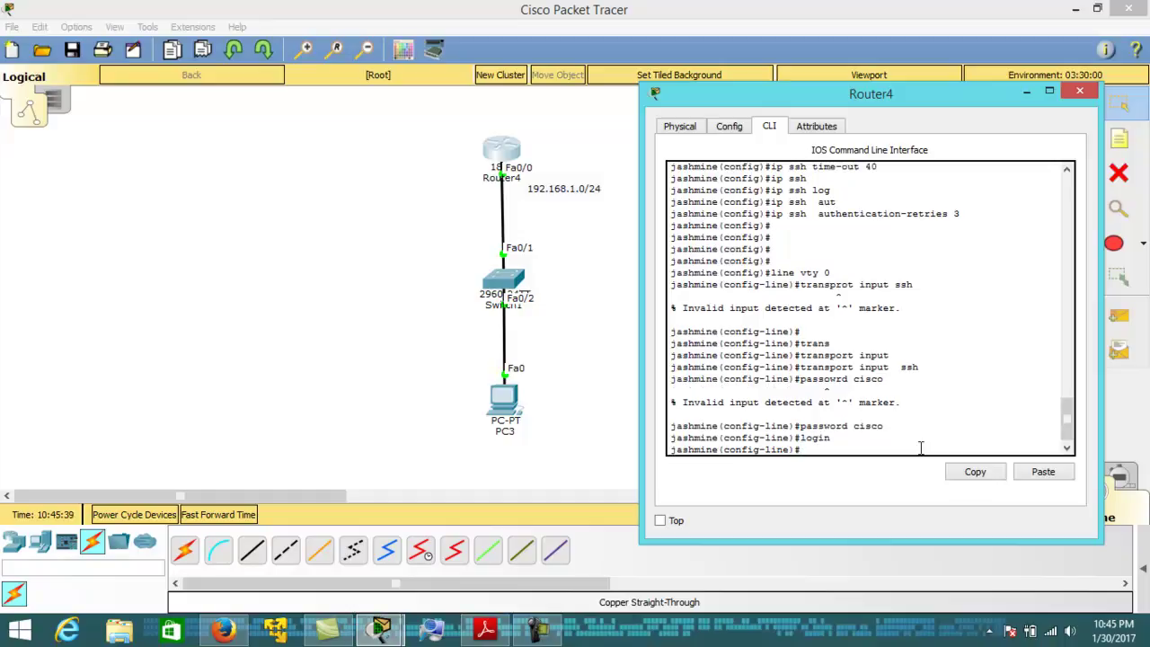
{"action": "type", "text": "exit"}
{"action": "key", "text": "Return"}
{"action": "key", "text": "Return"}
{"action": "key", "text": "Return"}
{"action": "key", "text": "Return"}
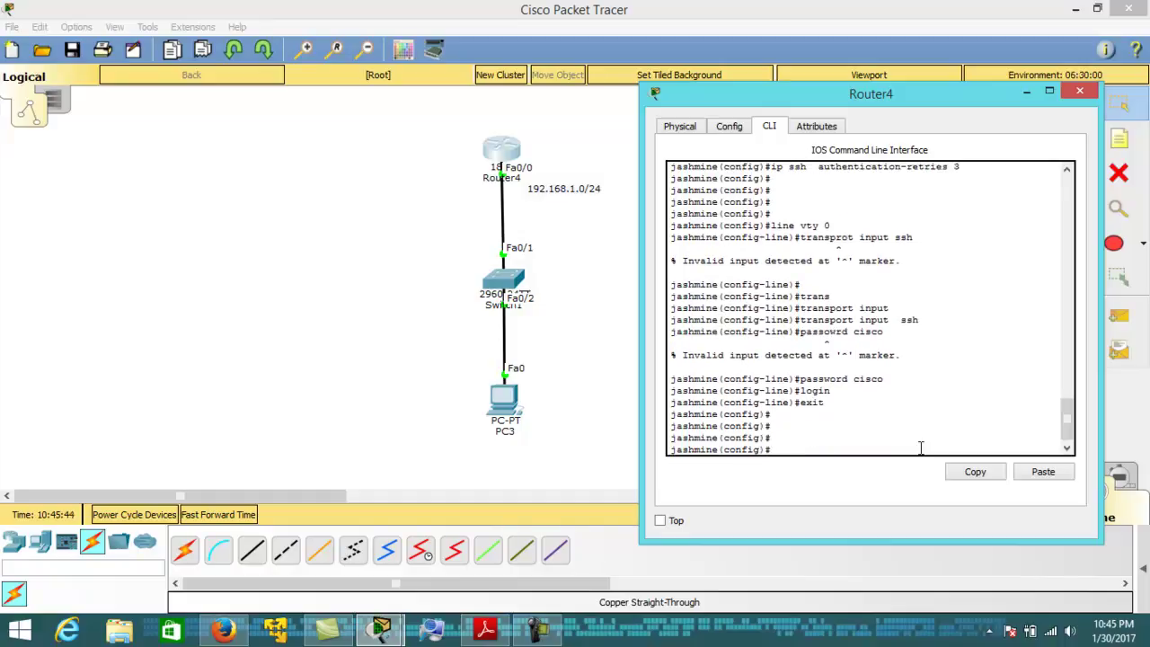
{"action": "scroll", "coordinate": [1067, 409], "scroll_direction": "up", "scroll_amount": 3}
{"action": "mouse_move", "coordinate": [1067, 409]}
{"action": "left_mouse_down"}
{"action": "mouse_move", "coordinate": [1067, 378]}
{"action": "mouse_move", "coordinate": [1068, 409]}
{"action": "left_mouse_up"}
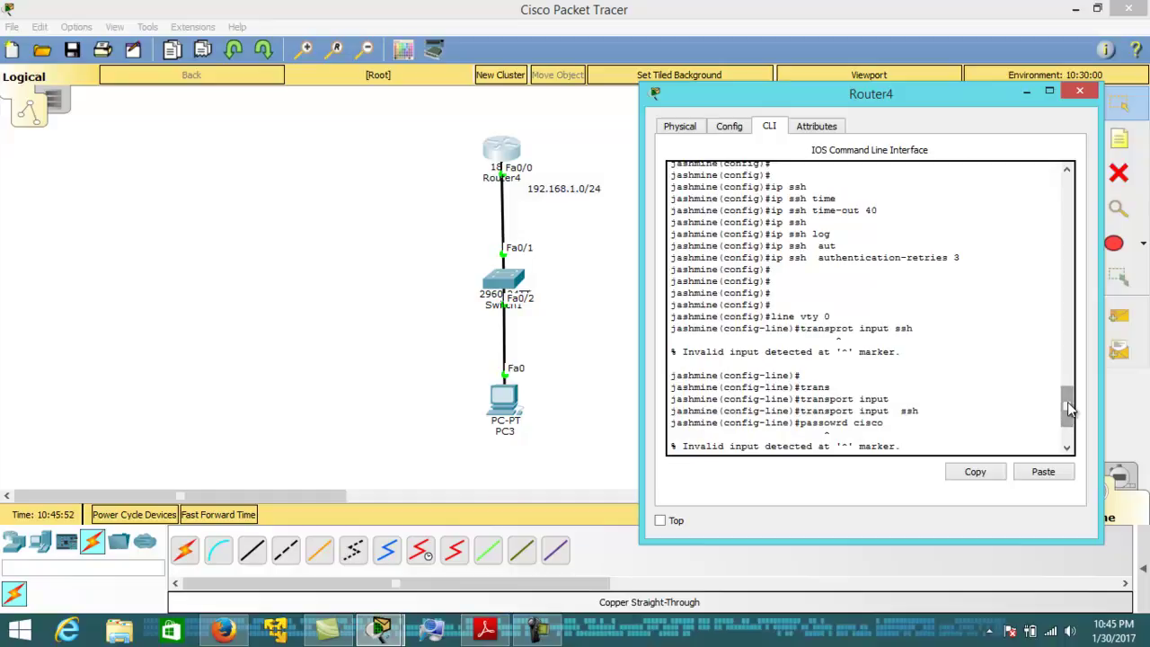
Hide Router4's window and open PC3's Desktop IP Configuration
{"action": "left_click", "coordinate": [1025, 92]}
{"action": "left_click", "coordinate": [504, 400]}
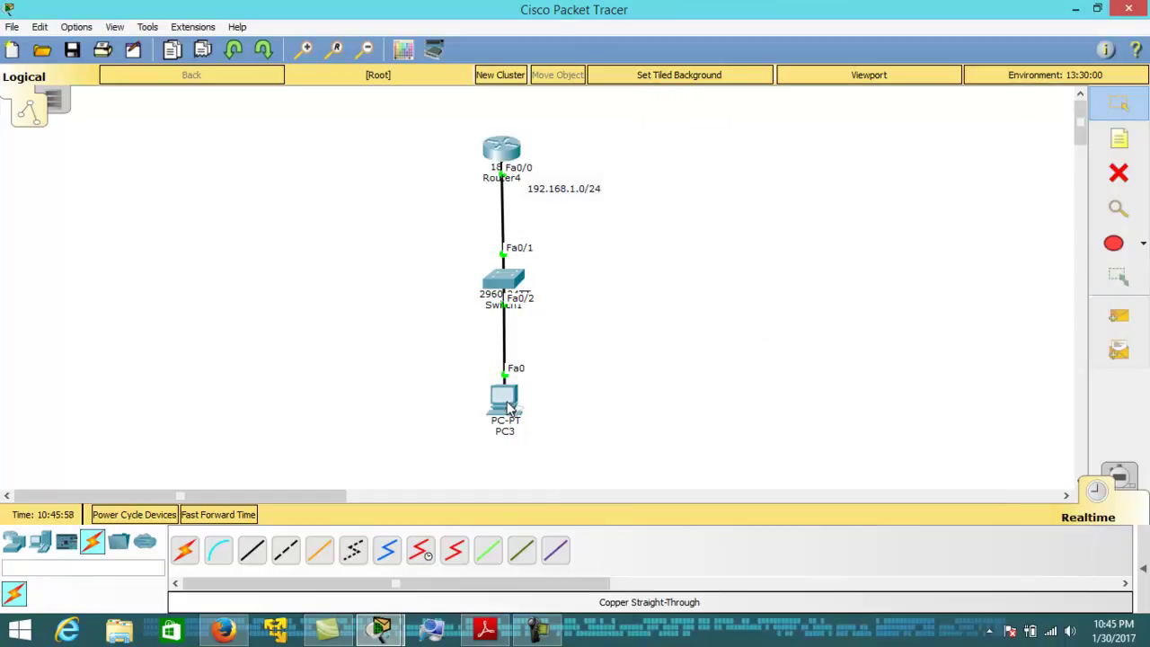
{"action": "left_click_drag", "start_coordinate": [609, 119], "coordinate": [1007, 68]}
{"action": "left_click", "coordinate": [760, 101]}
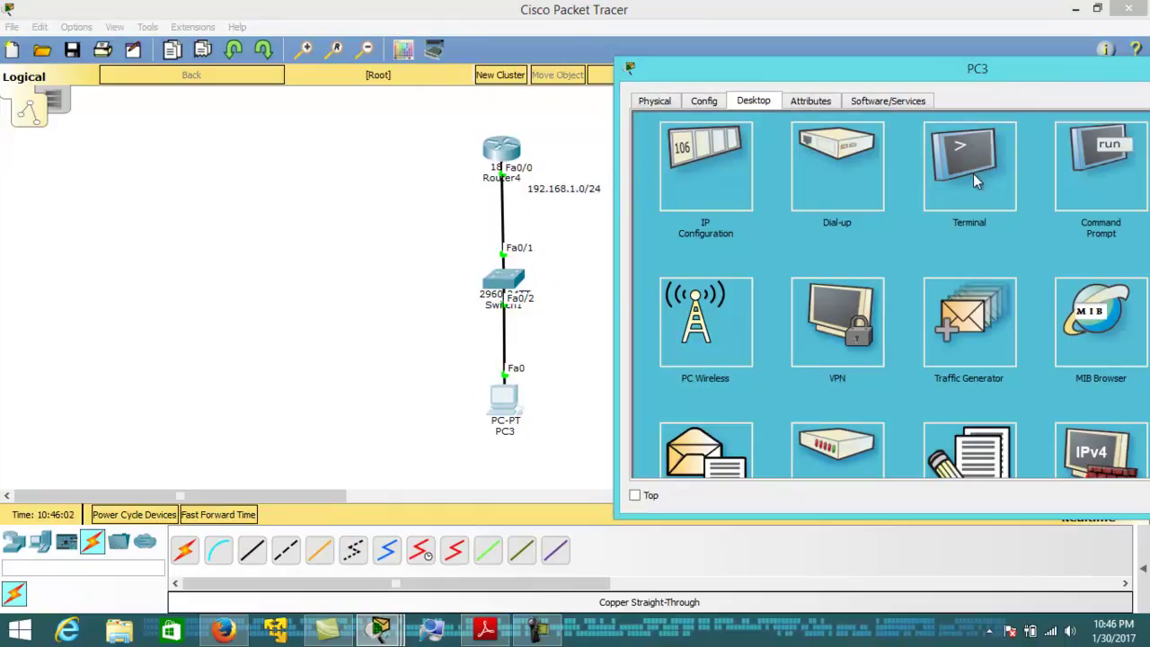
{"action": "left_click", "coordinate": [736, 195]}
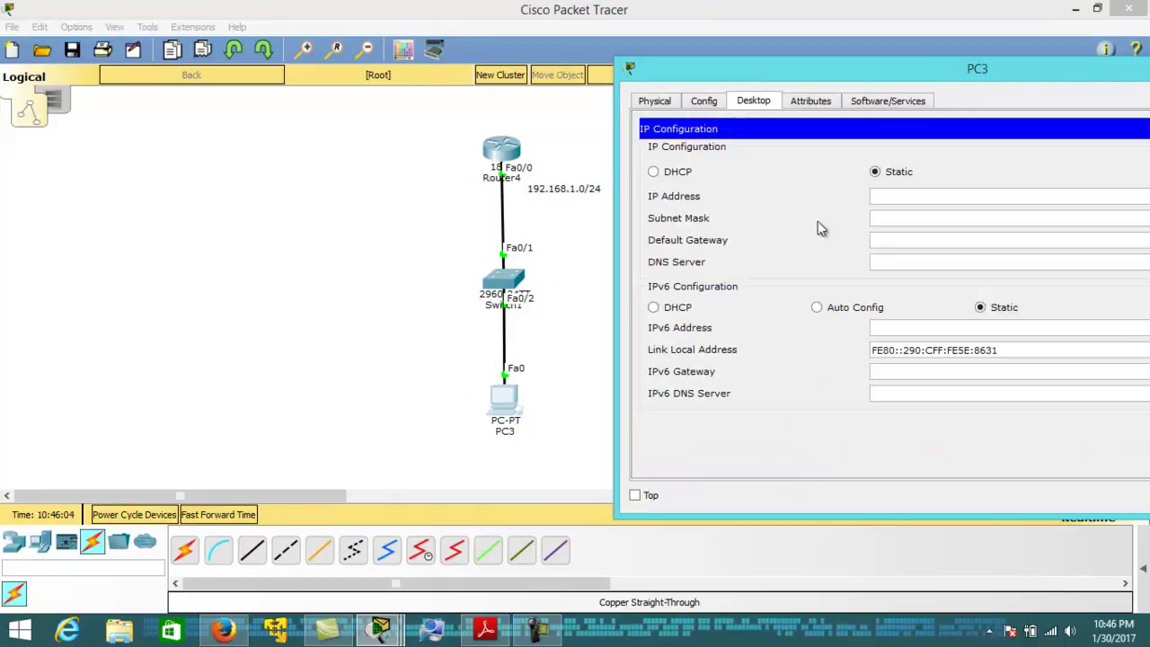
Give PC3 IP 192.168.1.2, mask 255.255.255.0 and gateway 192.168.1.2
{"action": "left_click", "coordinate": [877, 199]}
{"action": "type", "text": "192.168.1.1"}
{"action": "key", "text": "BackSpace"}
{"action": "type", "text": "2"}
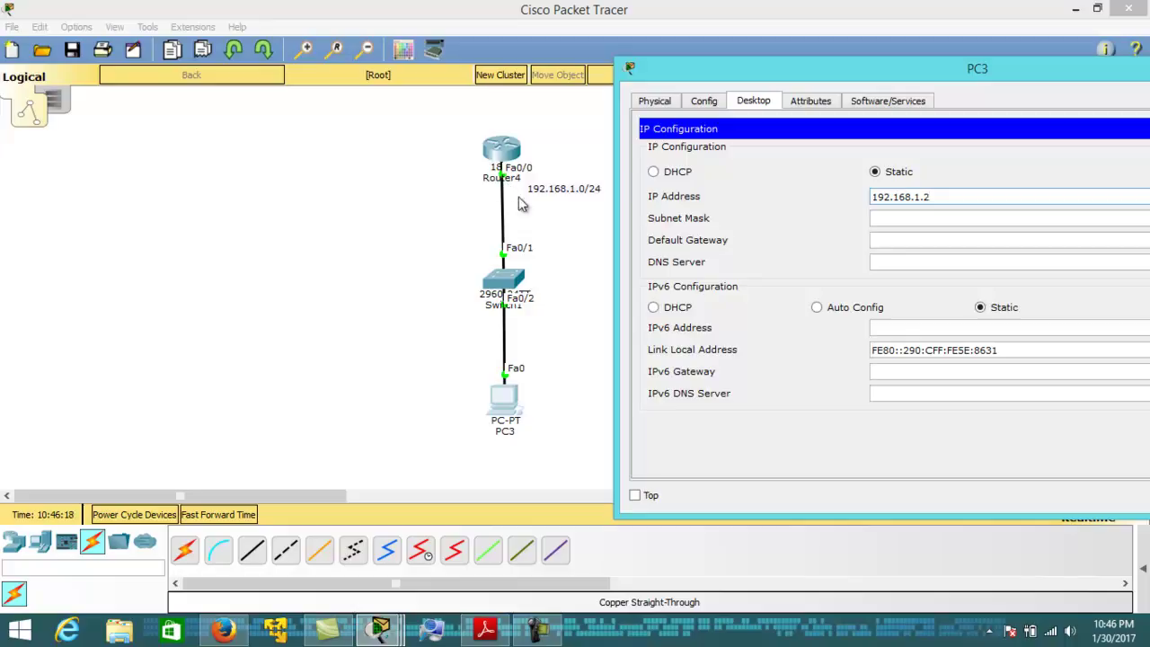
{"action": "key", "text": "Tab"}
{"action": "key", "text": "Tab"}
{"action": "type", "text": "192.168.1.2"}
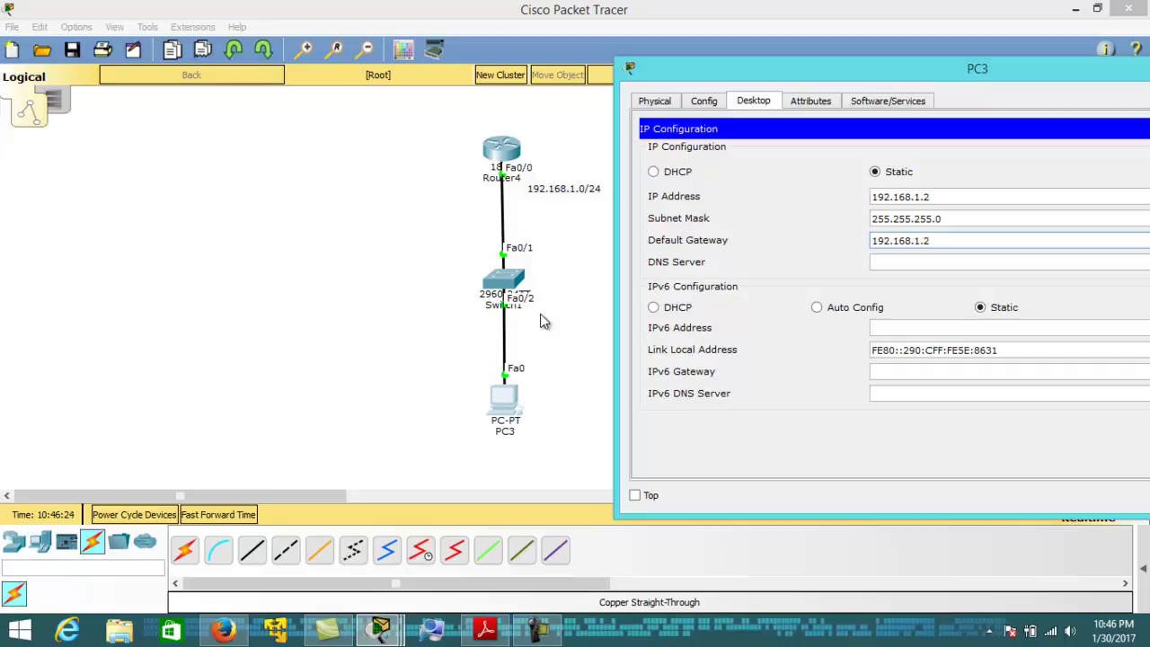
Check PC3's Physical view, reposition its window and close IP Configuration
{"action": "left_click", "coordinate": [654, 106]}
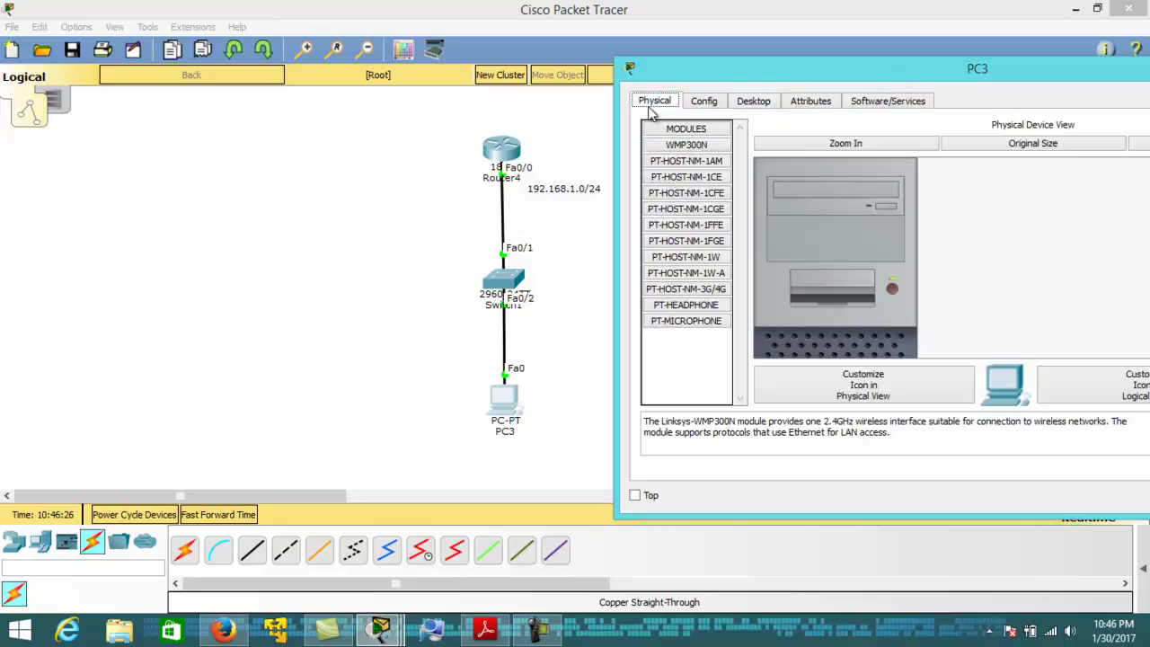
{"action": "left_click", "coordinate": [769, 108]}
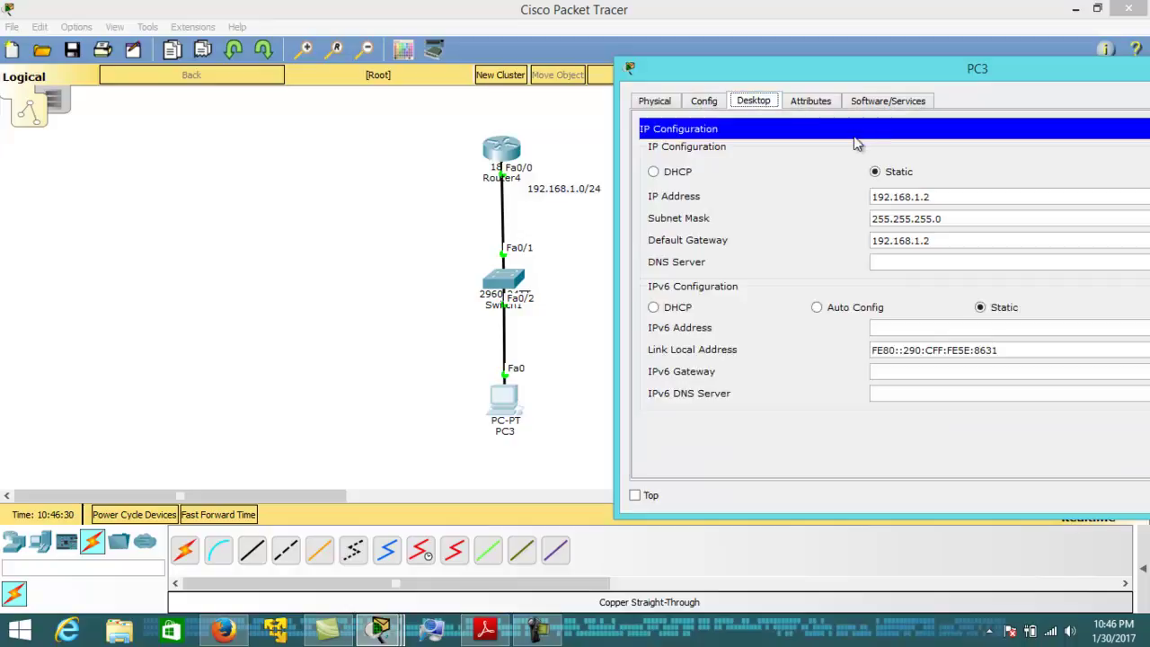
{"action": "left_click_drag", "start_coordinate": [761, 72], "coordinate": [641, 27]}
{"action": "left_click_drag", "start_coordinate": [848, 26], "coordinate": [714, 20]}
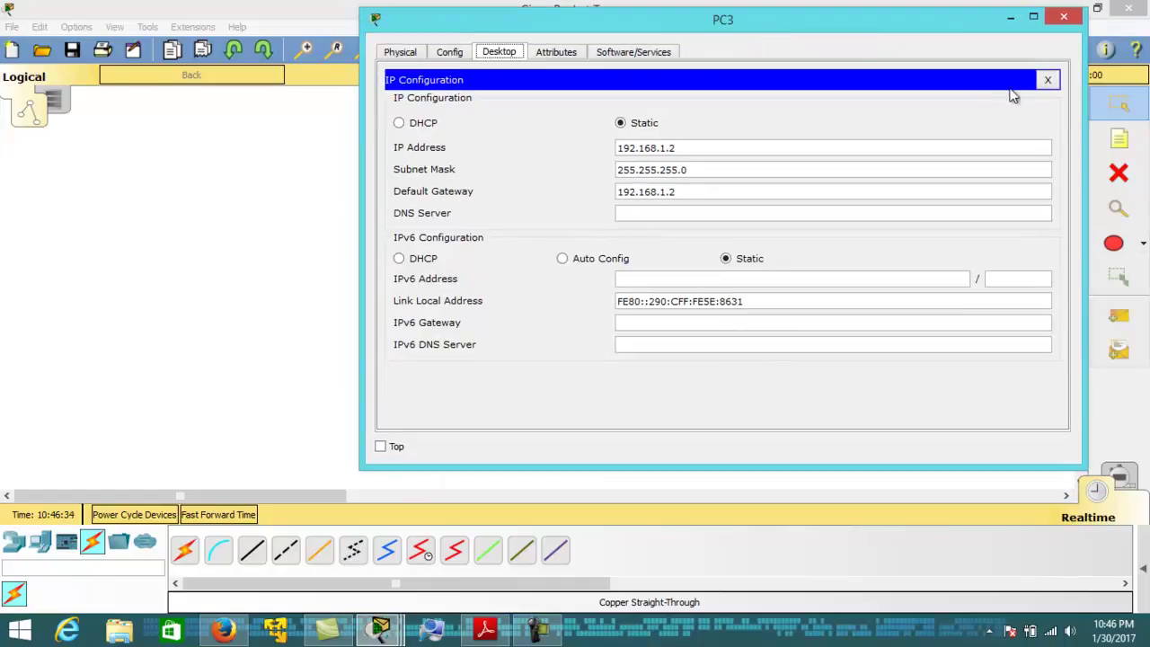
{"action": "left_click", "coordinate": [1049, 80]}
Start an 'ssh -l' command in PC3's Command Prompt, then bring up Router4's CLI
{"action": "left_click", "coordinate": [802, 105]}
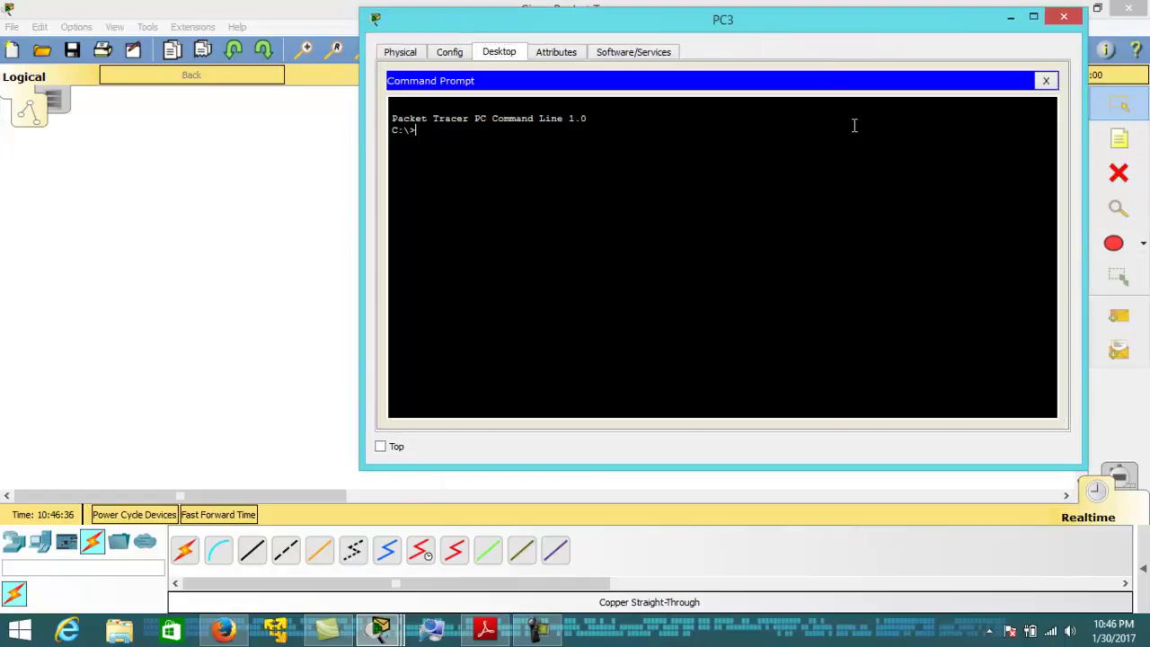
{"action": "left_click_drag", "start_coordinate": [807, 23], "coordinate": [1057, 120]}
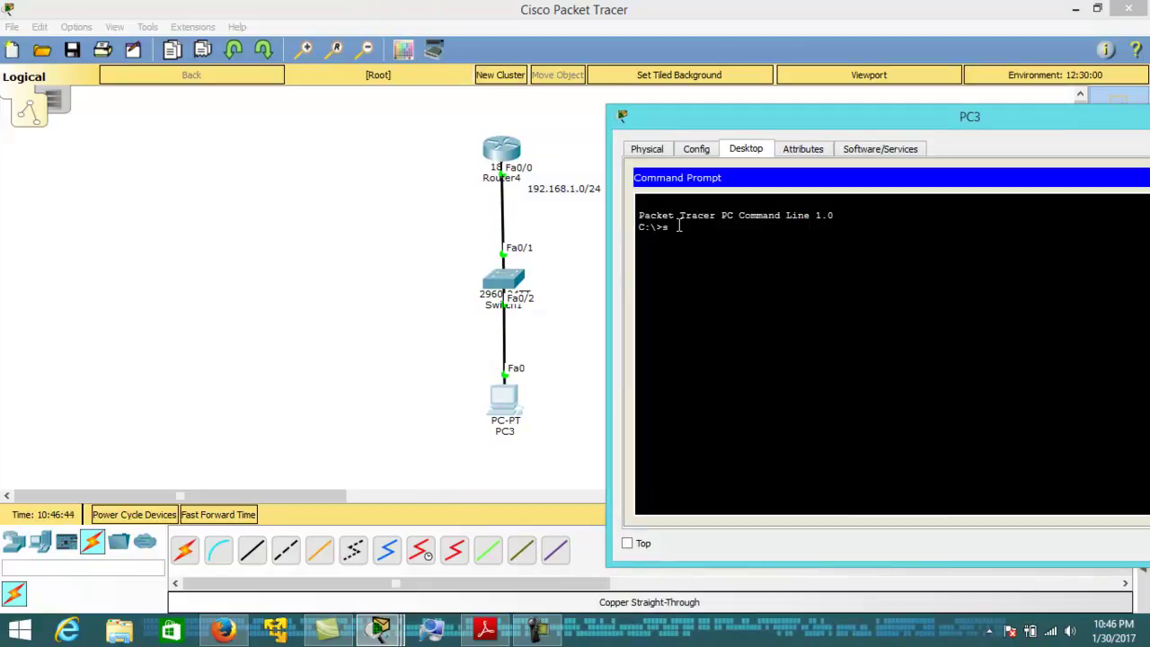
{"action": "type", "text": "l"}
{"action": "left_click", "coordinate": [511, 155]}
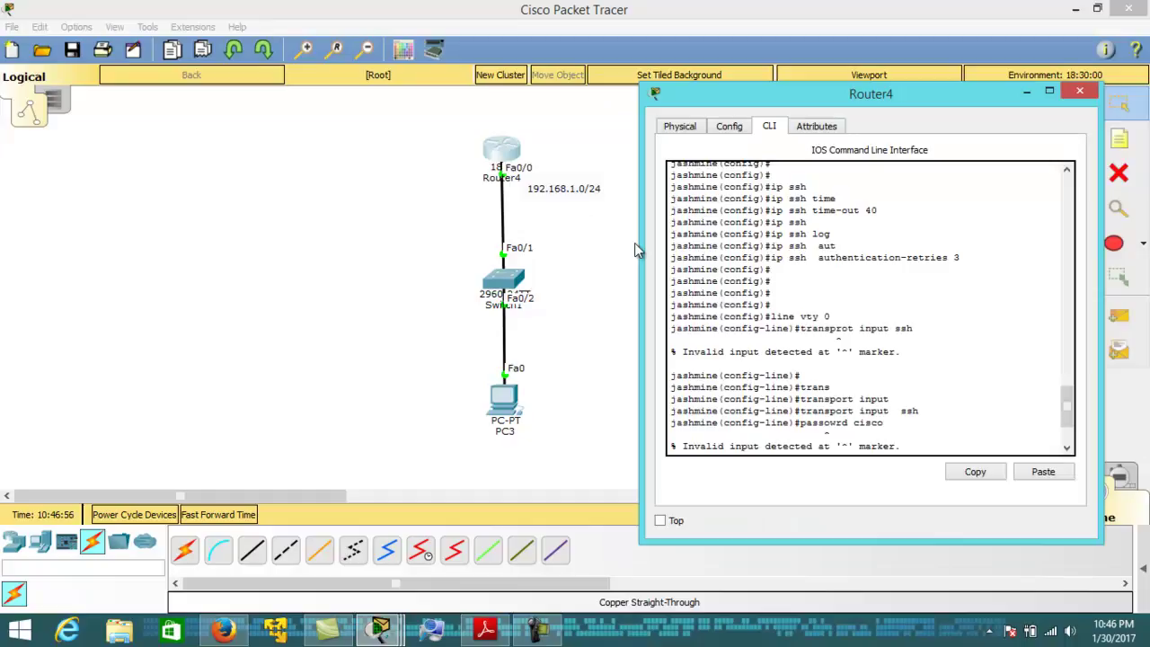
Run 'do show run' on Router4 and pick out the configured username and password lines
{"action": "scroll", "coordinate": [791, 438], "scroll_direction": "down", "scroll_amount": 3}
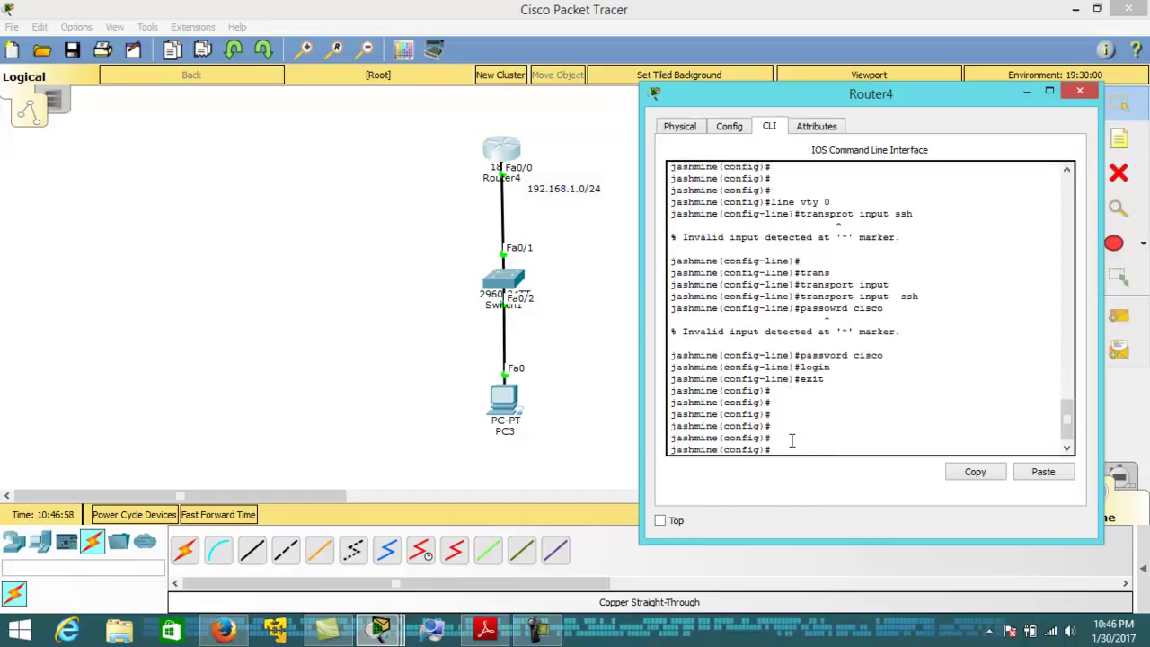
{"action": "type", "text": "o show run"}
{"action": "scroll", "coordinate": [790, 441], "scroll_direction": "up", "scroll_amount": 2}
{"action": "scroll", "coordinate": [791, 440], "scroll_direction": "down", "scroll_amount": 2}
{"action": "key", "text": "Return"}
{"action": "key", "text": "Up"}
{"action": "key", "text": "Return"}
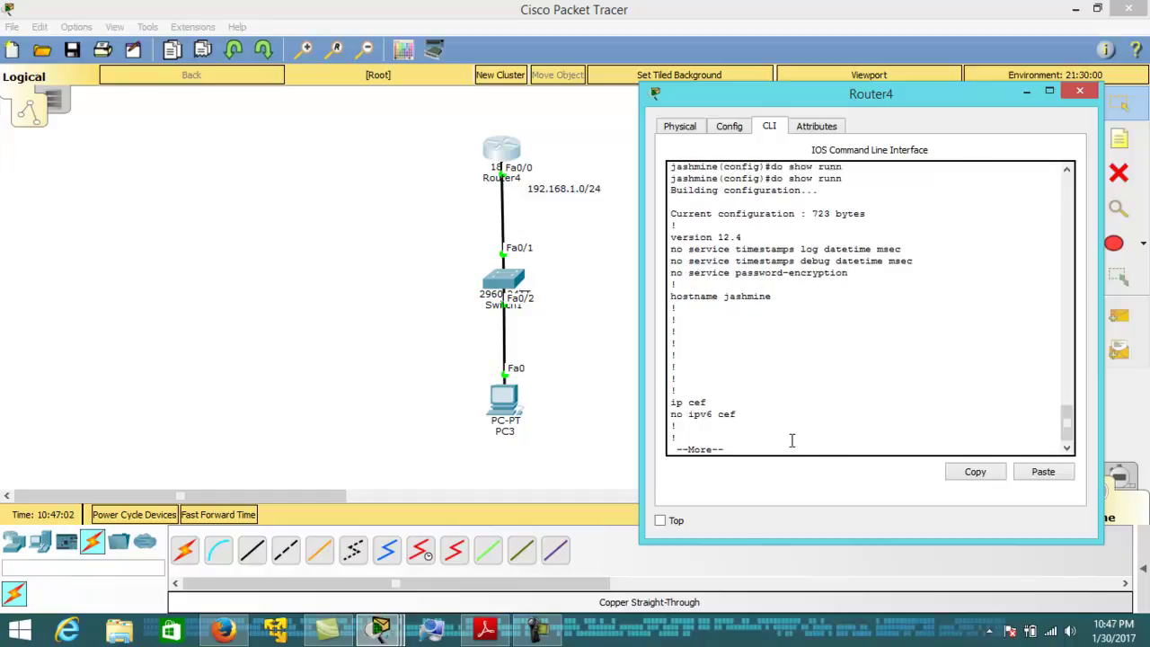
{"action": "key", "text": "Return"}
{"action": "key", "text": "Return"}
{"action": "key", "text": "Return"}
{"action": "key", "text": "Return"}
{"action": "key", "text": "Return"}
{"action": "key", "text": "Return"}
{"action": "key", "text": "Return"}
{"action": "key", "text": "Return"}
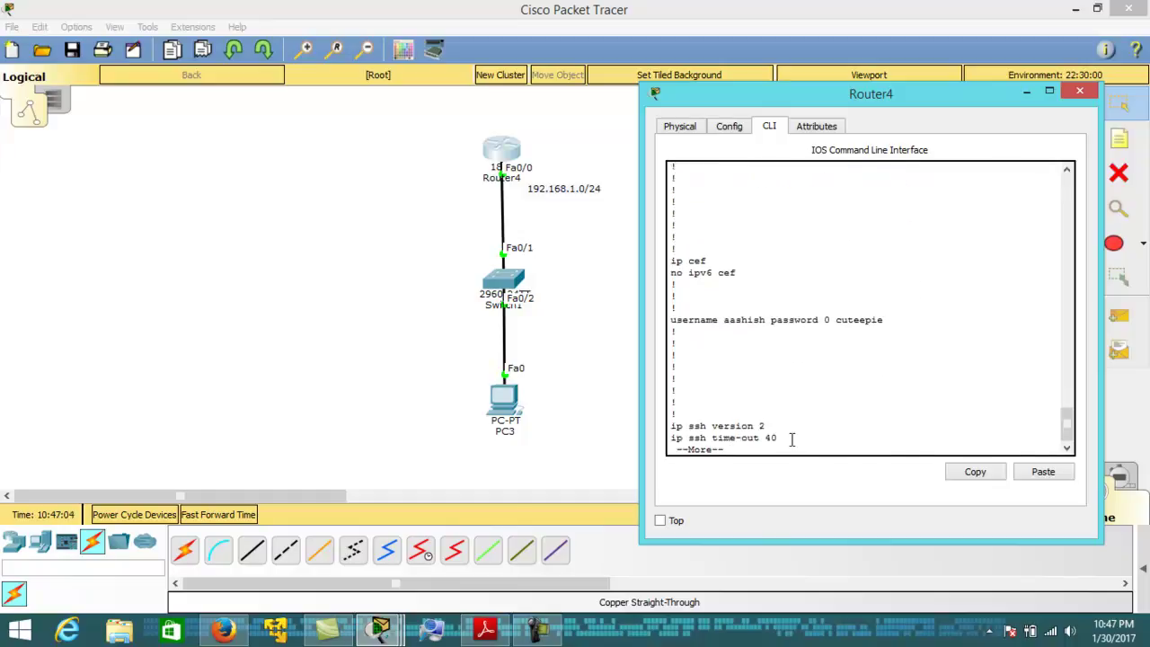
{"action": "left_click_drag", "start_coordinate": [725, 322], "coordinate": [767, 320]}
{"action": "left_click_drag", "start_coordinate": [838, 320], "coordinate": [891, 316]}
{"action": "left_click", "coordinate": [602, 258]}
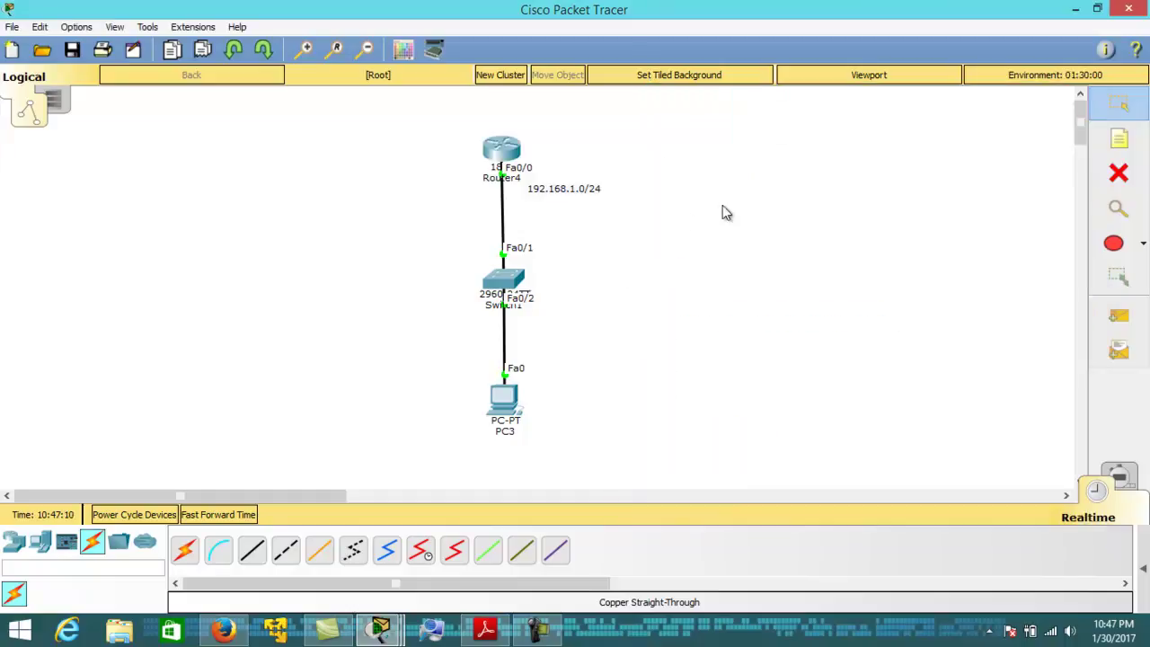
From PC3, run 'ssh -l' with the configured user to 192.168.1.1 and submit the password
{"action": "left_click", "coordinate": [504, 398]}
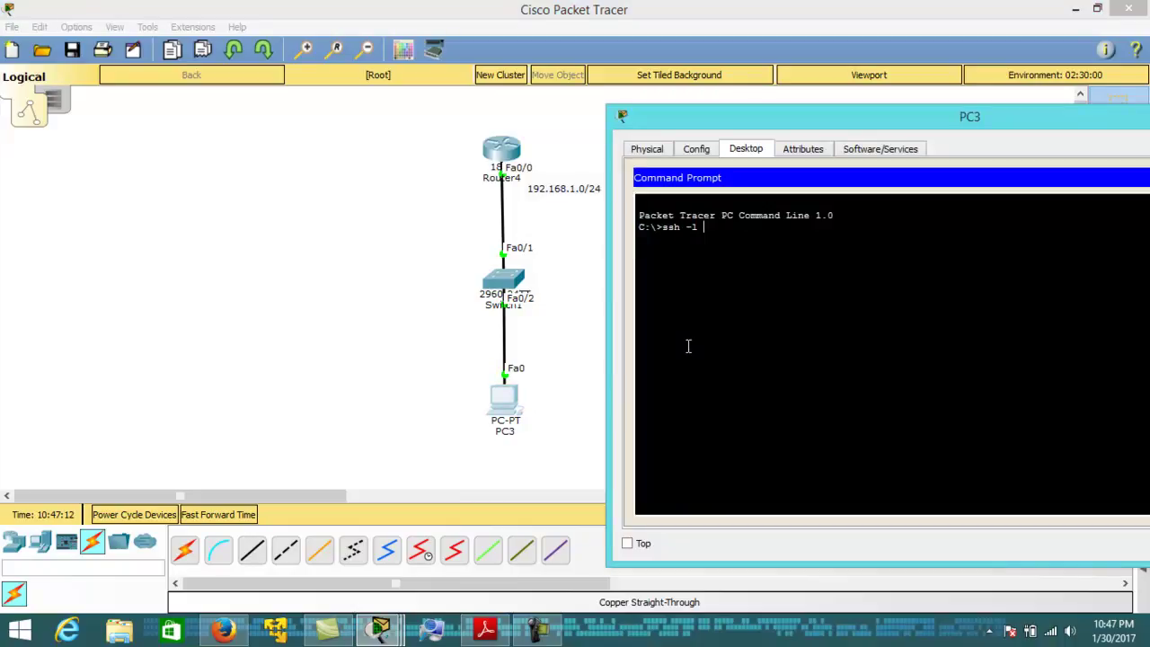
{"action": "type", "text": "aashish 192.168.1.1"}
{"action": "key", "text": "Return"}
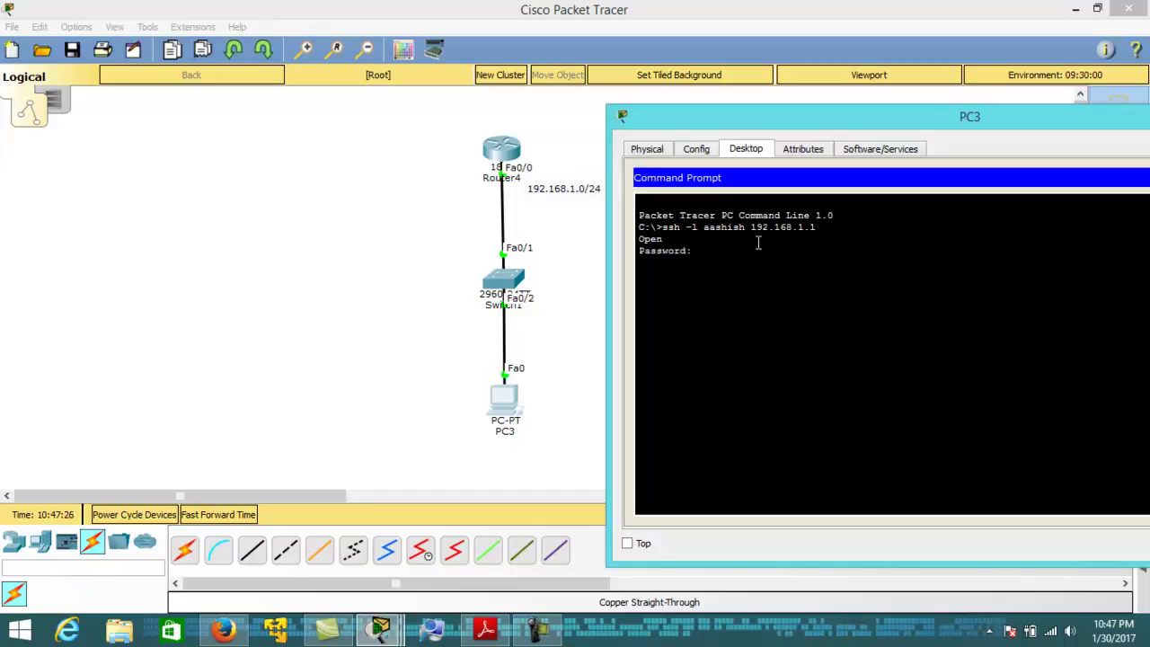
{"action": "left_click_drag", "start_coordinate": [750, 230], "coordinate": [811, 235]}
{"action": "left_click", "coordinate": [695, 251]}
{"action": "key", "text": "Return"}
{"action": "key", "text": "Return"}
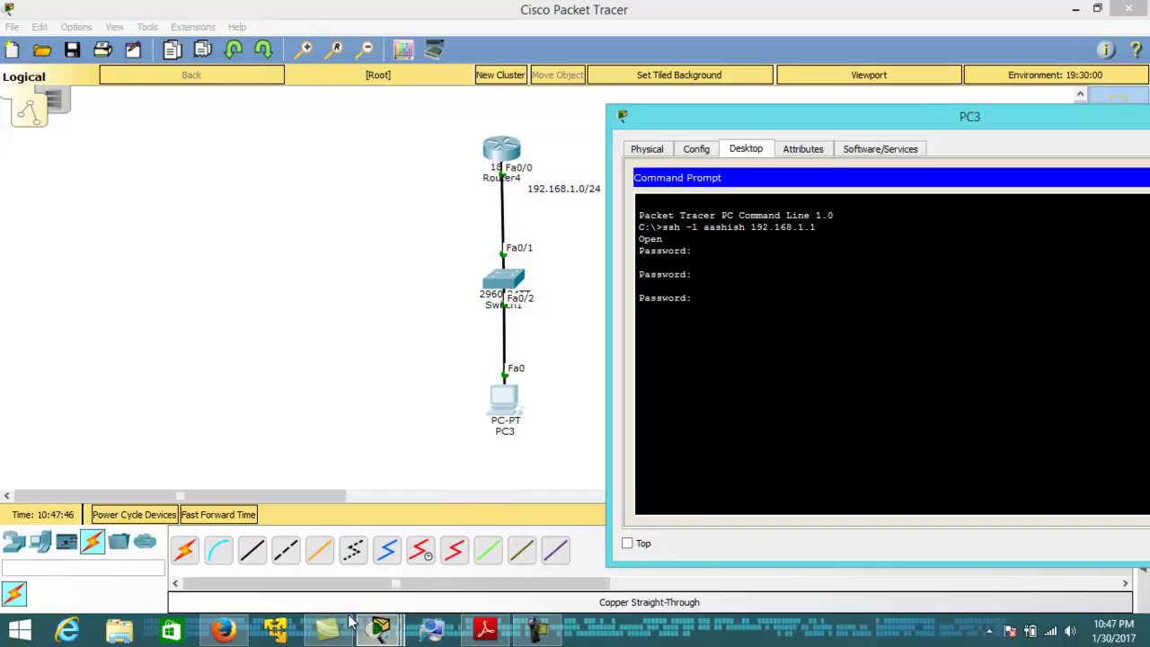
Page through Router4's running config, checking the configured login password
{"action": "left_click", "coordinate": [505, 155]}
{"action": "left_click_drag", "start_coordinate": [836, 320], "coordinate": [882, 320]}
{"action": "left_click", "coordinate": [864, 334]}
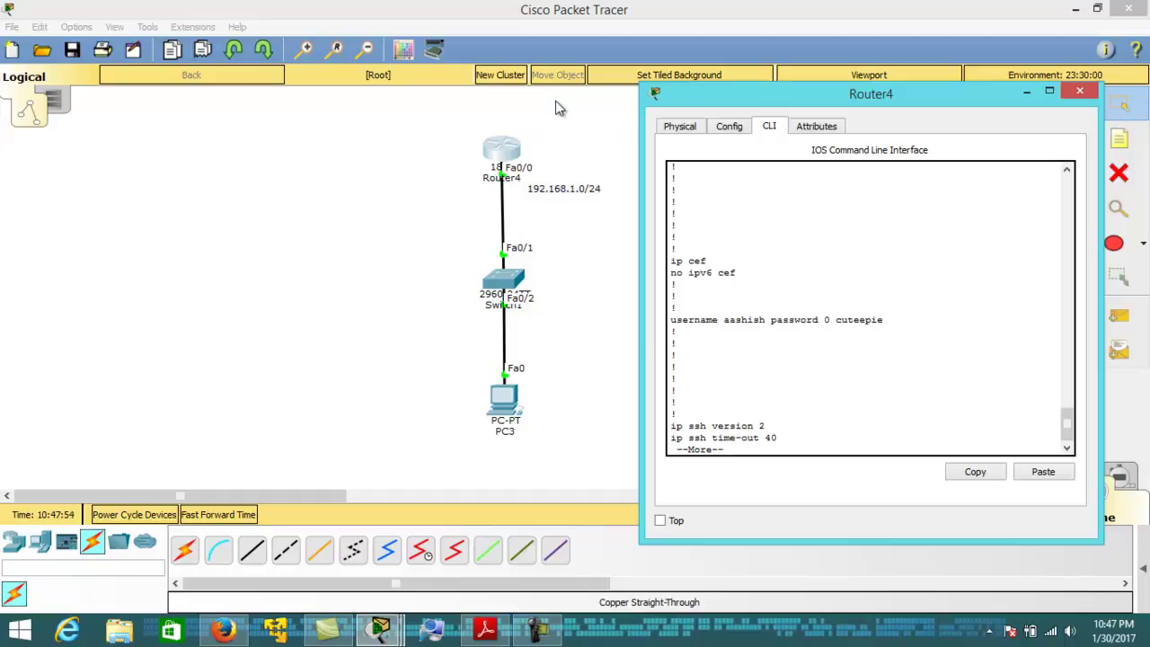
{"action": "key", "text": "Return"}
{"action": "key", "text": "Return"}
{"action": "key", "text": "Return"}
{"action": "key", "text": "Return"}
{"action": "key", "text": "Return"}
{"action": "key", "text": "Return"}
{"action": "key", "text": "Return"}
{"action": "key", "text": "Return"}
{"action": "key", "text": "Return"}
{"action": "key", "text": "Return"}
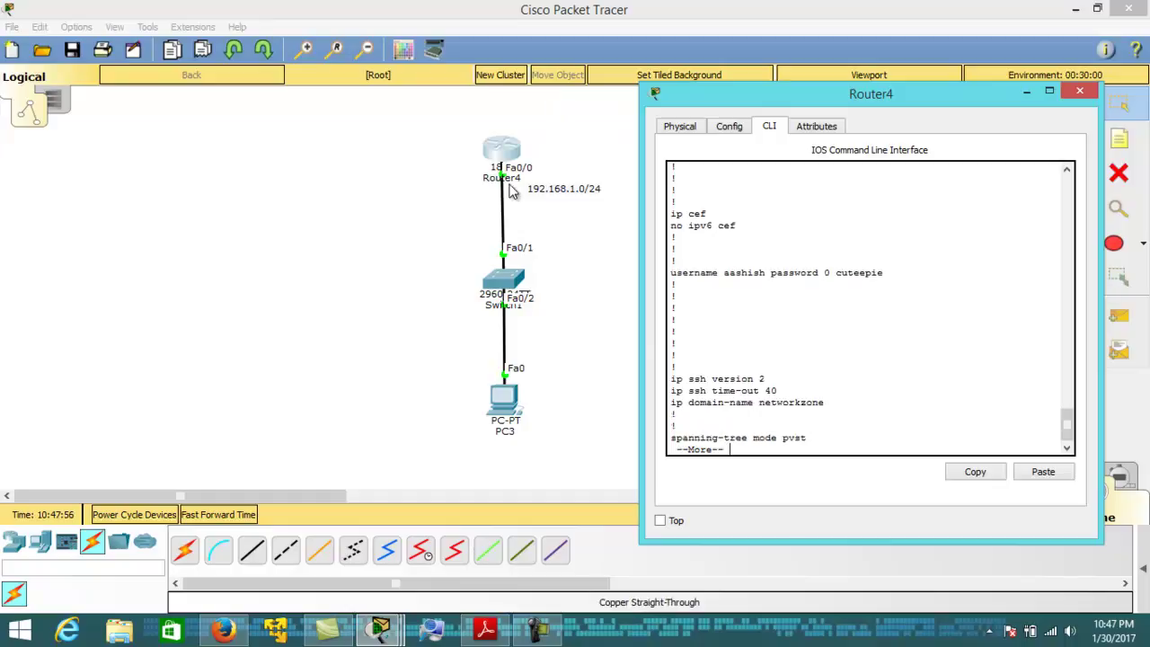
{"action": "key", "text": "Return"}
{"action": "key", "text": "Return"}
{"action": "key", "text": "Return"}
{"action": "key", "text": "Return"}
{"action": "key", "text": "Return"}
{"action": "key", "text": "Return"}
{"action": "key", "text": "Return"}
{"action": "key", "text": "Return"}
{"action": "key", "text": "Return"}
{"action": "key", "text": "Return"}
{"action": "key", "text": "Return"}
{"action": "key", "text": "Return"}
{"action": "key", "text": "Return"}
{"action": "key", "text": "Return"}
{"action": "key", "text": "Return"}
{"action": "key", "text": "Return"}
{"action": "key", "text": "Return"}
{"action": "key", "text": "Return"}
{"action": "key", "text": "Return"}
{"action": "key", "text": "Return"}
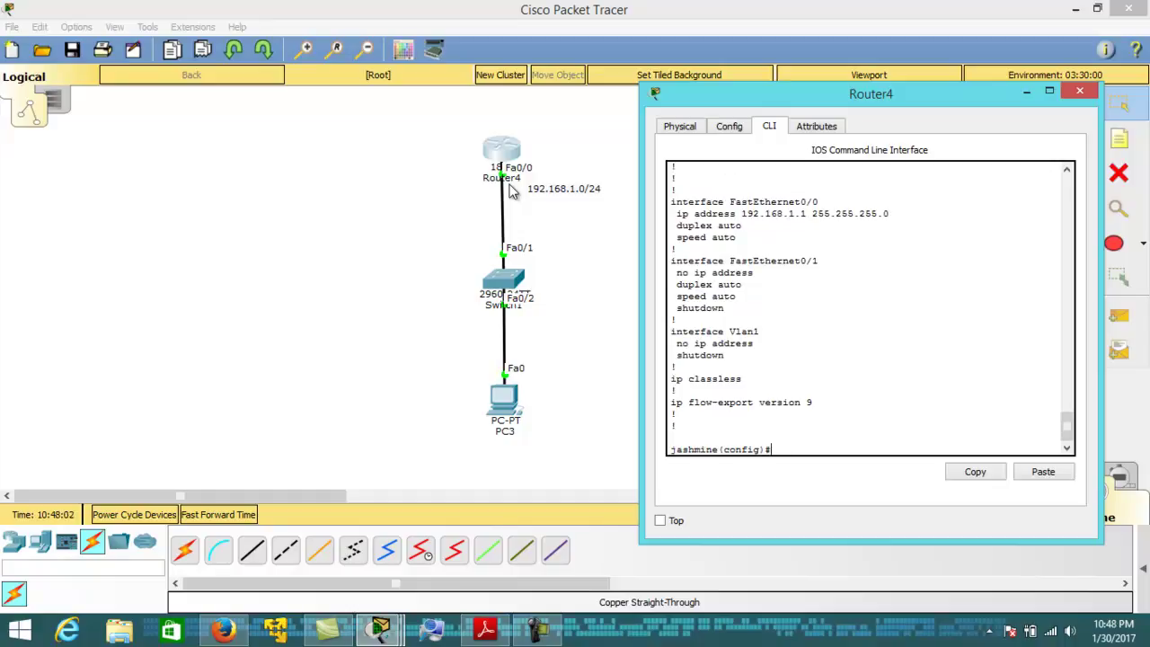
Set Router4's enable password with 'enable password' and leave global configuration mode
{"action": "type", "text": "enable password cisco"}
{"action": "key", "text": "Return"}
{"action": "scroll", "coordinate": [510, 191], "scroll_direction": "down", "scroll_amount": 1}
{"action": "type", "text": "exit"}
{"action": "key", "text": "Return"}
{"action": "key", "text": "Return"}
Return to PC3's SSH session and request privileged mode with 'enable'
{"action": "left_click", "coordinate": [507, 351]}
{"action": "key", "text": "Return"}
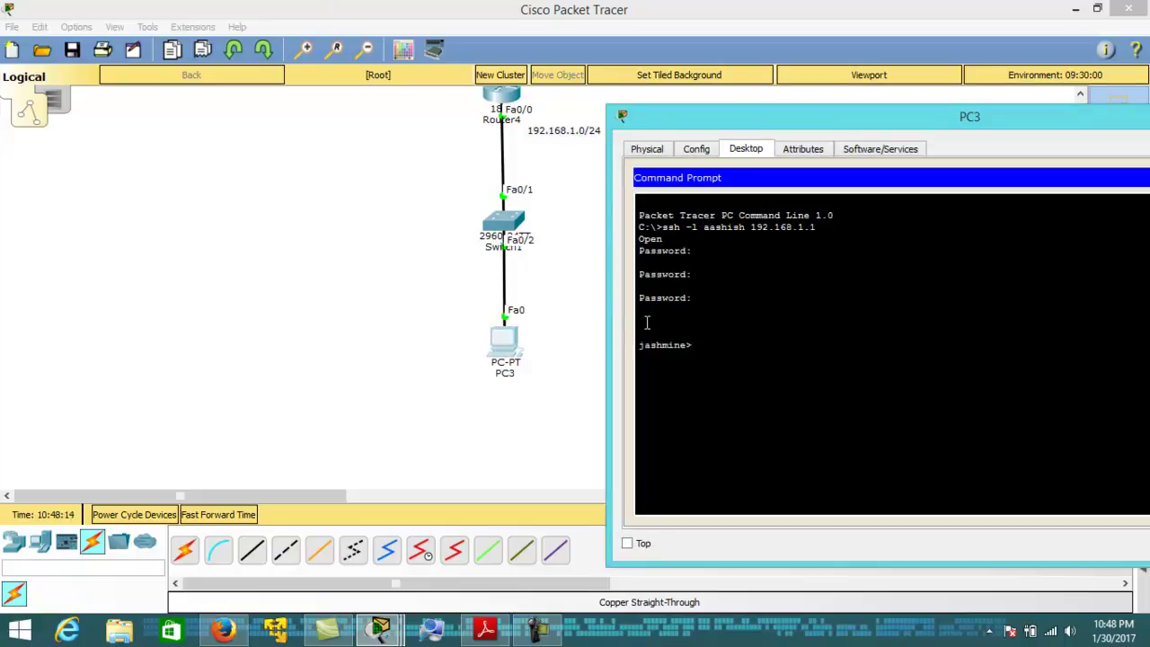
{"action": "type", "text": "enable"}
{"action": "key", "text": "Return"}
{"action": "key", "text": "Return"}
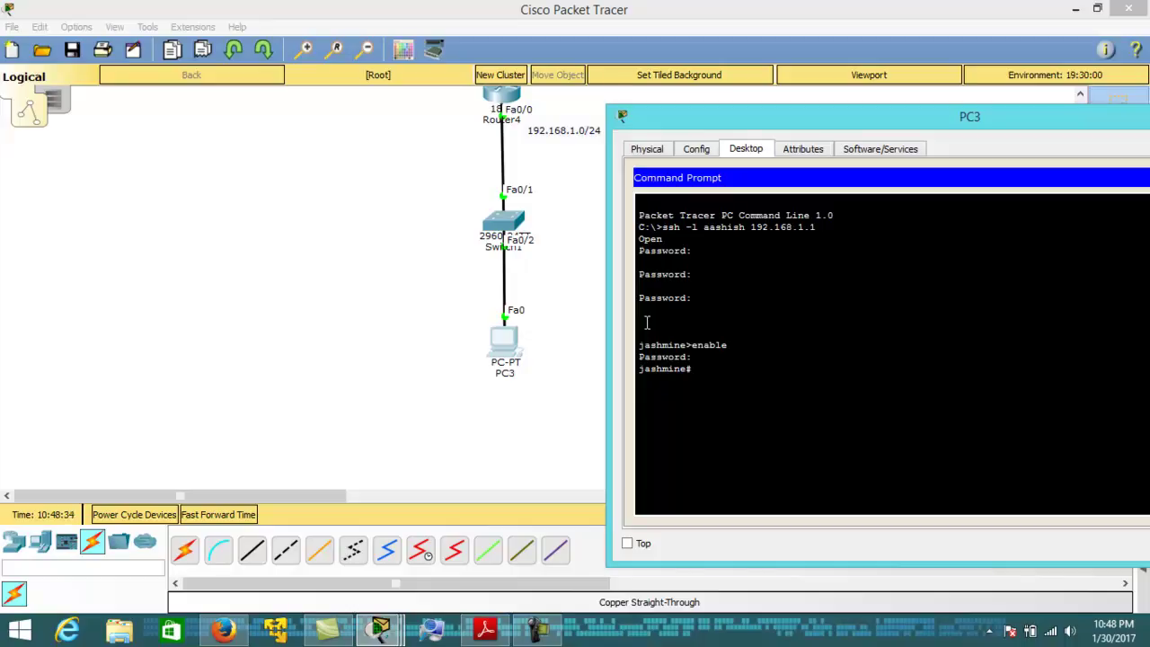
Run 'show running-config' over SSH and page through Router4's configuration
{"action": "type", "text": "show"}
{"action": "type", "text": "do"}
{"action": "key", "text": "BackSpace"}
{"action": "key", "text": "BackSpace"}
{"action": "type", "text": "show runn"}
{"action": "key", "text": "Tab"}
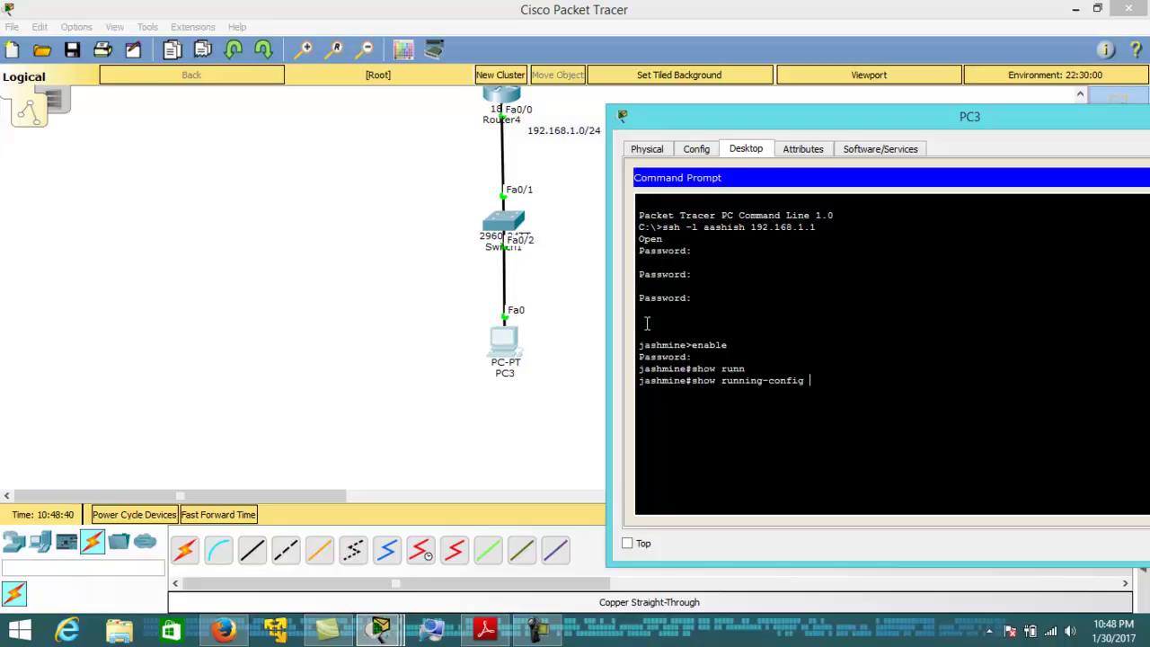
{"action": "key", "text": "Return"}
{"action": "key", "text": "Return"}
{"action": "key", "text": "Return"}
{"action": "key", "text": "Return"}
{"action": "key", "text": "Return"}
{"action": "key", "text": "Return"}
{"action": "key", "text": "Return"}
{"action": "key", "text": "Return"}
{"action": "key", "text": "Return"}
{"action": "key", "text": "Return"}
{"action": "key", "text": "Return"}
{"action": "key", "text": "Return"}
{"action": "key", "text": "Return"}
{"action": "key", "text": "Return"}
{"action": "key", "text": "Return"}
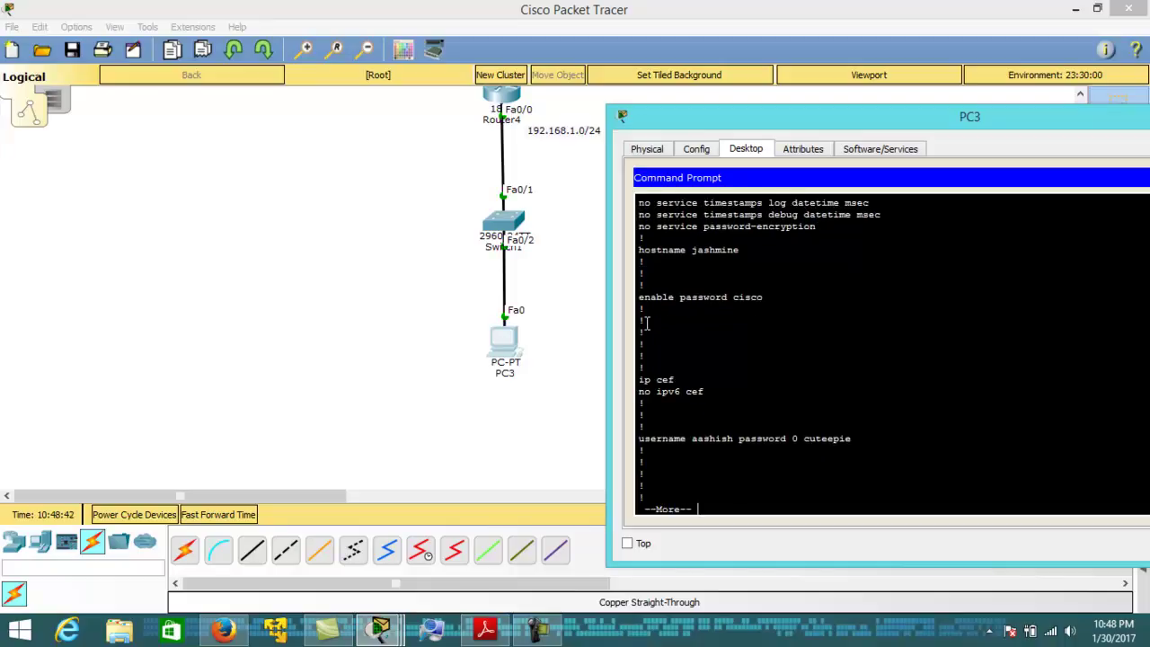
{"action": "key", "text": "Return"}
{"action": "key", "text": "Return"}
{"action": "key", "text": "Return"}
{"action": "key", "text": "Return"}
{"action": "key", "text": "Return"}
{"action": "key", "text": "Return"}
{"action": "key", "text": "Return"}
{"action": "key", "text": "Return"}
{"action": "key", "text": "Return"}
{"action": "key", "text": "Return"}
{"action": "key", "text": "Return"}
{"action": "key", "text": "Return"}
{"action": "key", "text": "Return"}
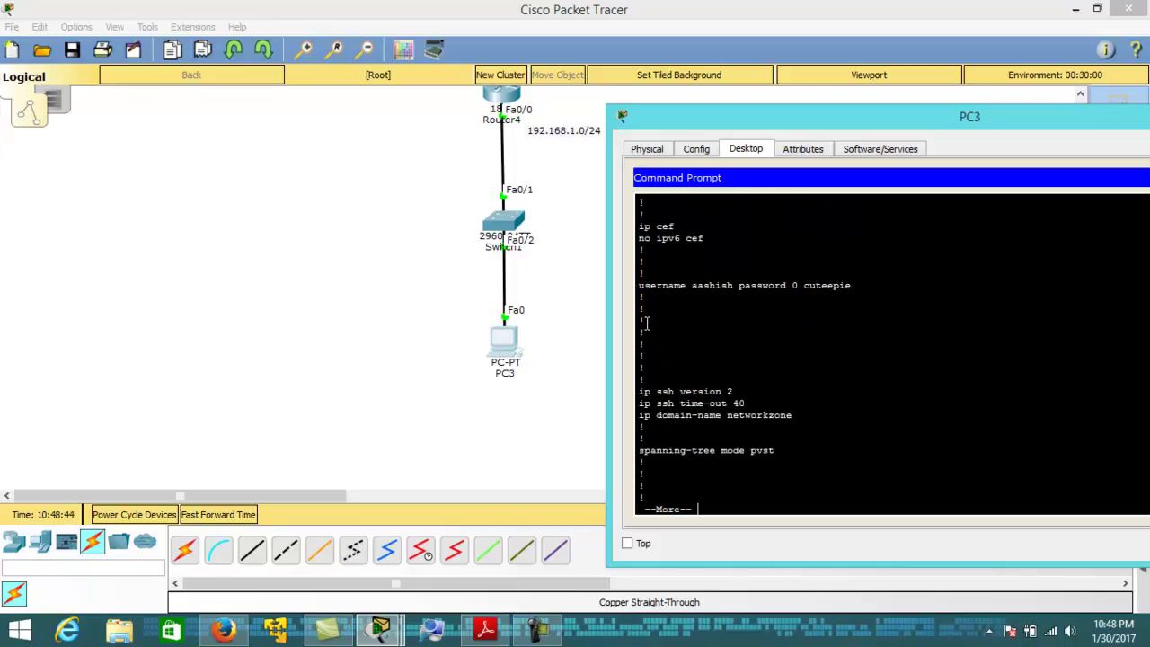
{"action": "key", "text": "Return"}
{"action": "key", "text": "Return"}
{"action": "key", "text": "Return"}
{"action": "key", "text": "Return"}
{"action": "key", "text": "Return"}
{"action": "key", "text": "Return"}
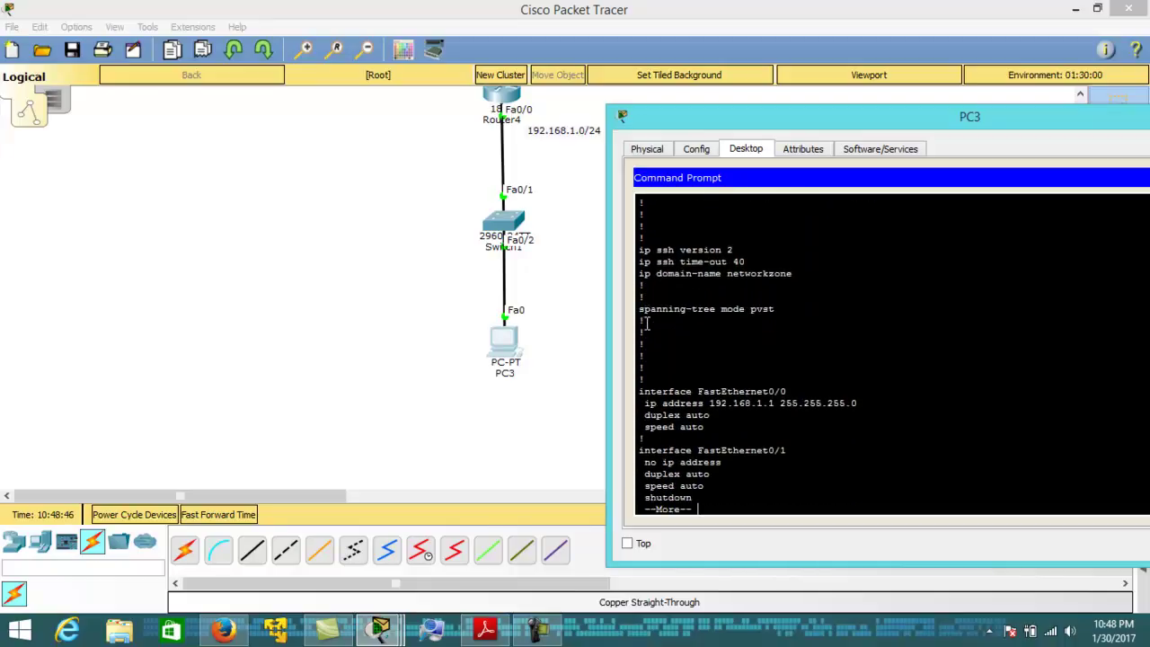
Finish paging through Router4's running config and close PC3's window
{"action": "key", "text": "q"}
{"action": "left_click_drag", "start_coordinate": [916, 120], "coordinate": [565, 121]}
{"action": "left_click", "coordinate": [957, 113]}
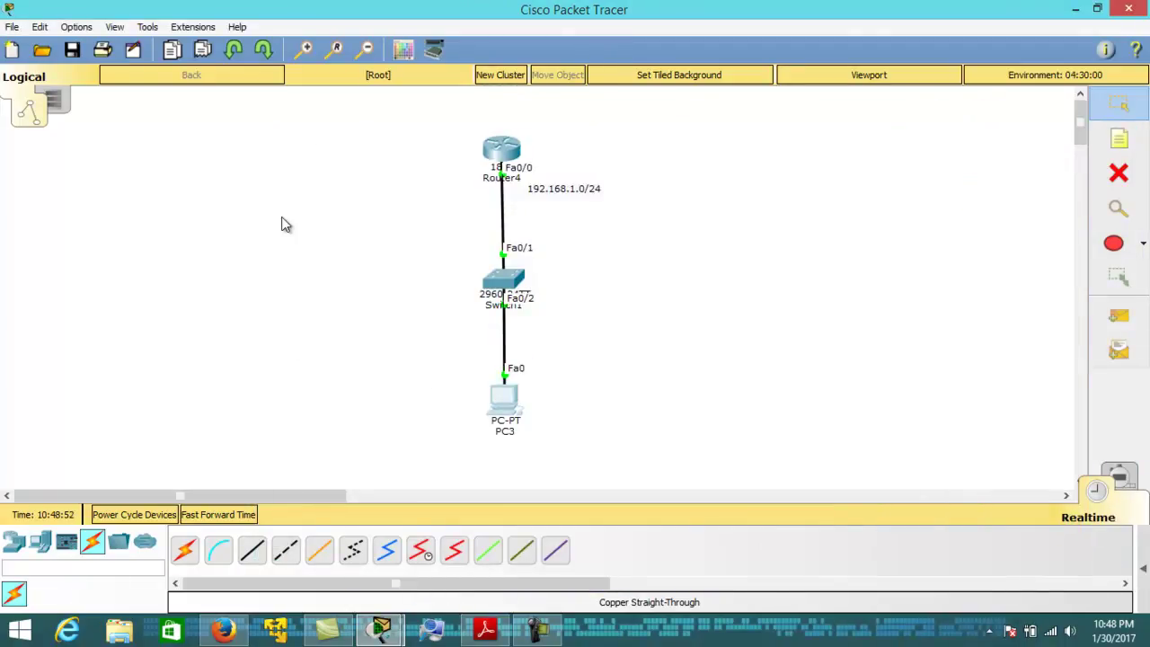
Marquee-select Router4, Switch1 and PC3 on the topology canvas
{"action": "left_click_drag", "start_coordinate": [356, 116], "coordinate": [657, 492]}
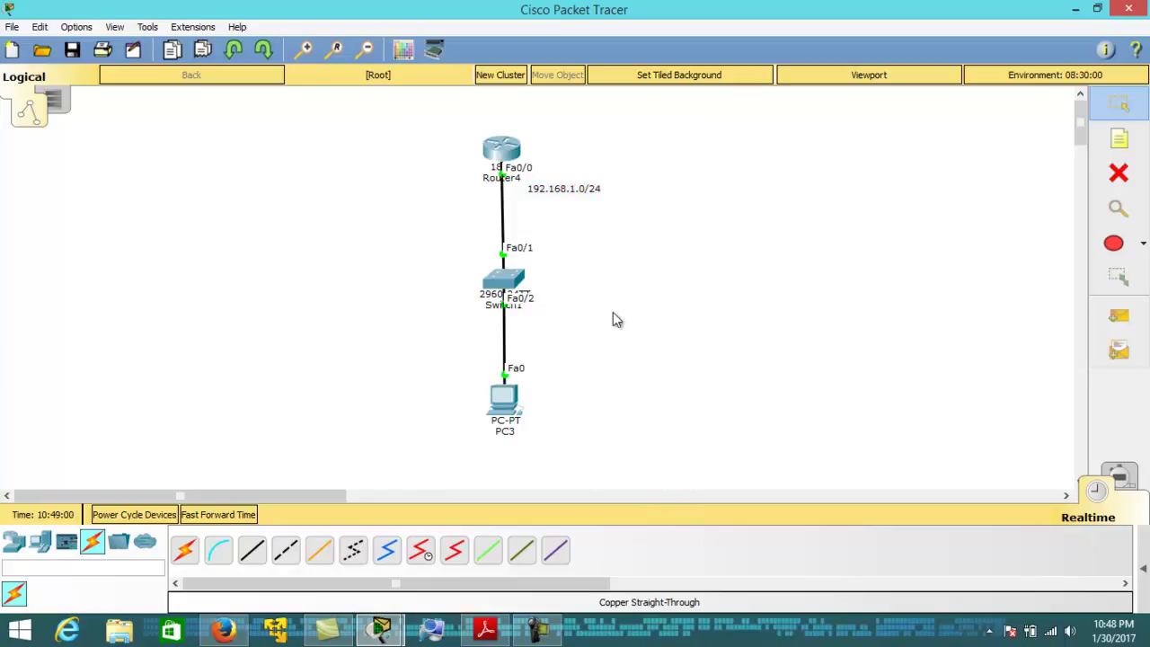
{"action": "left_click_drag", "start_coordinate": [369, 112], "coordinate": [661, 459]}
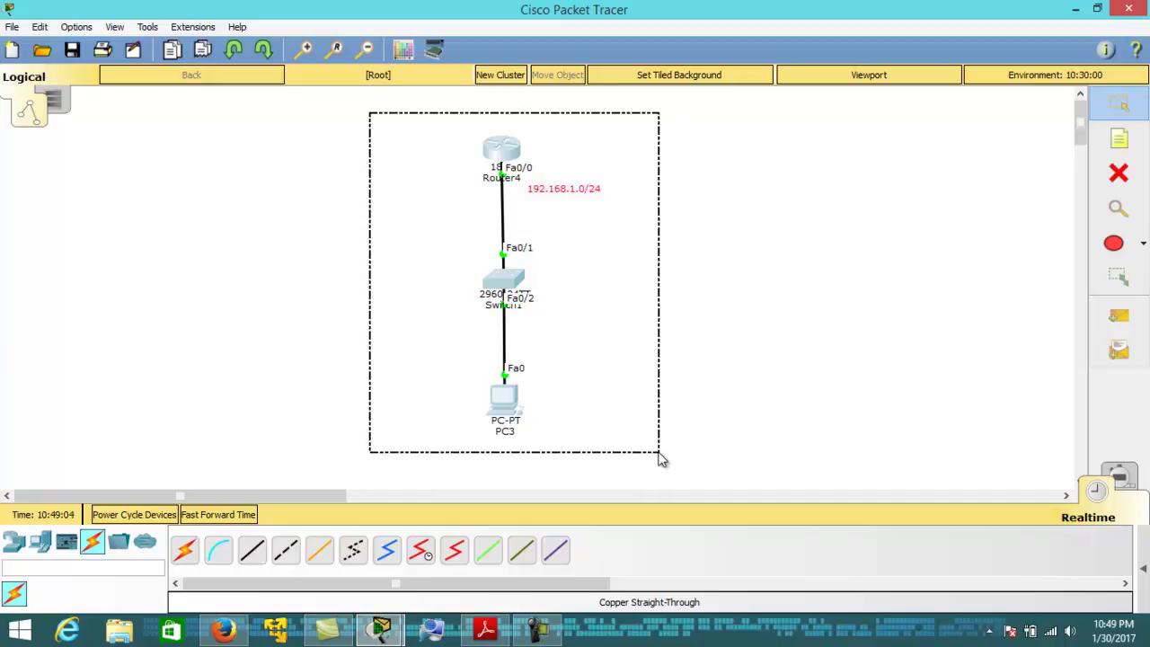
{"action": "left_click_drag", "start_coordinate": [660, 460], "coordinate": [661, 459]}
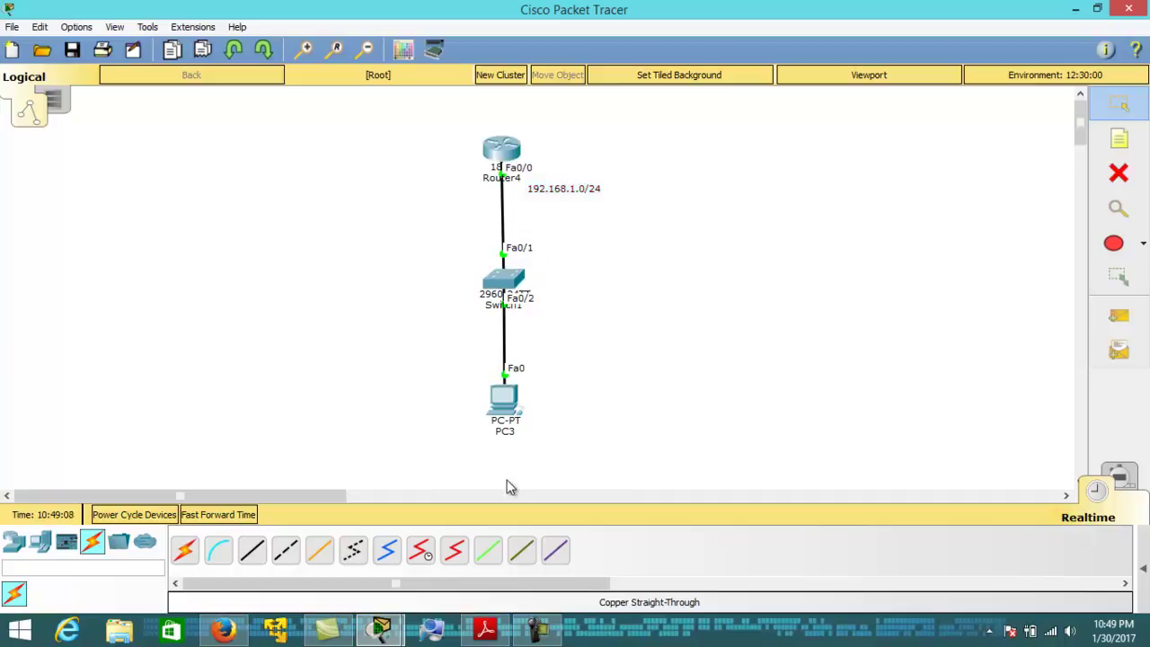
{"action": "left_click", "coordinate": [538, 629]}
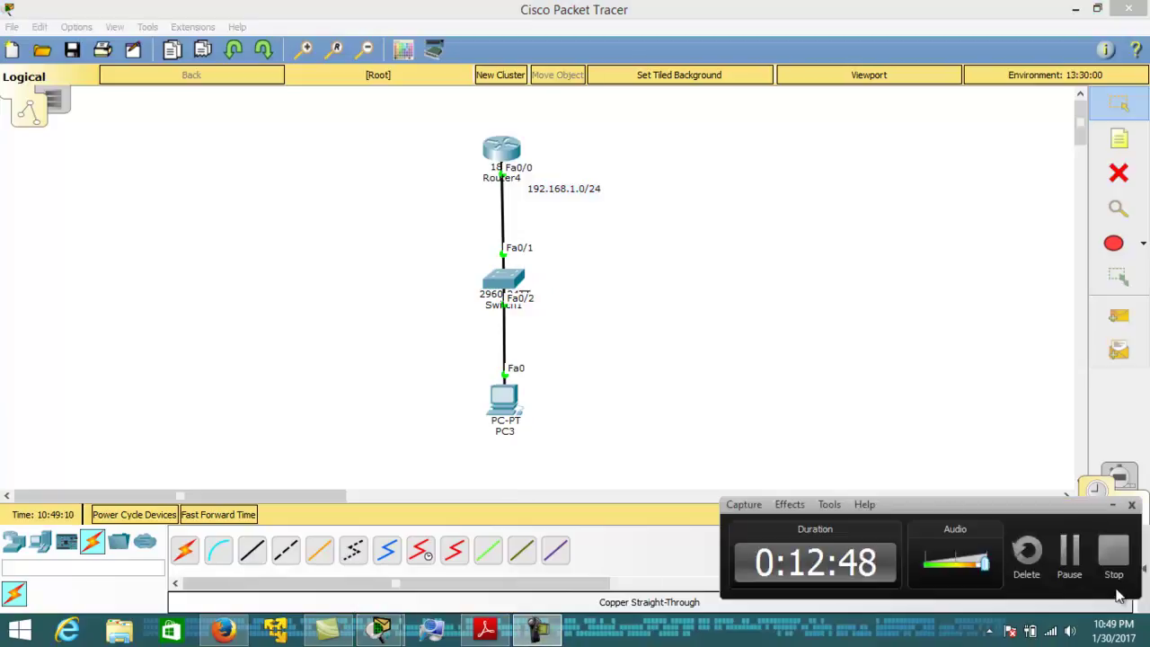